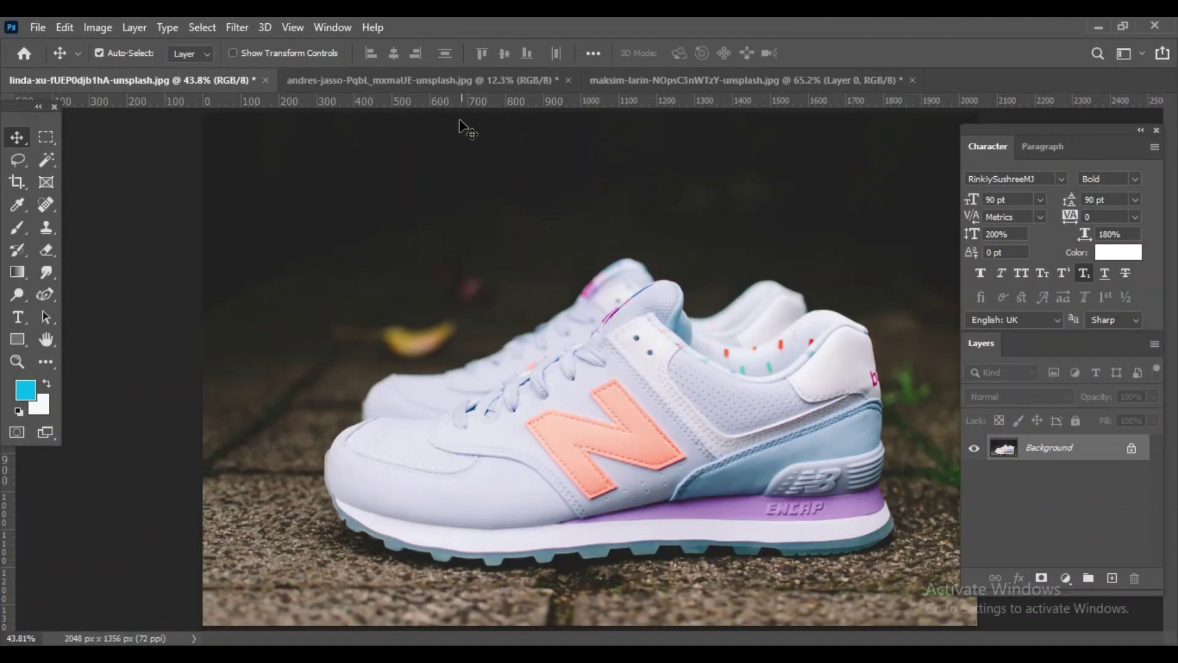
- Switch to the black-and-white Nike photo and zoom in around the shoe's sole
{"action": "left_click", "coordinate": [430, 77]}
{"action": "left_click", "coordinate": [562, 345]}
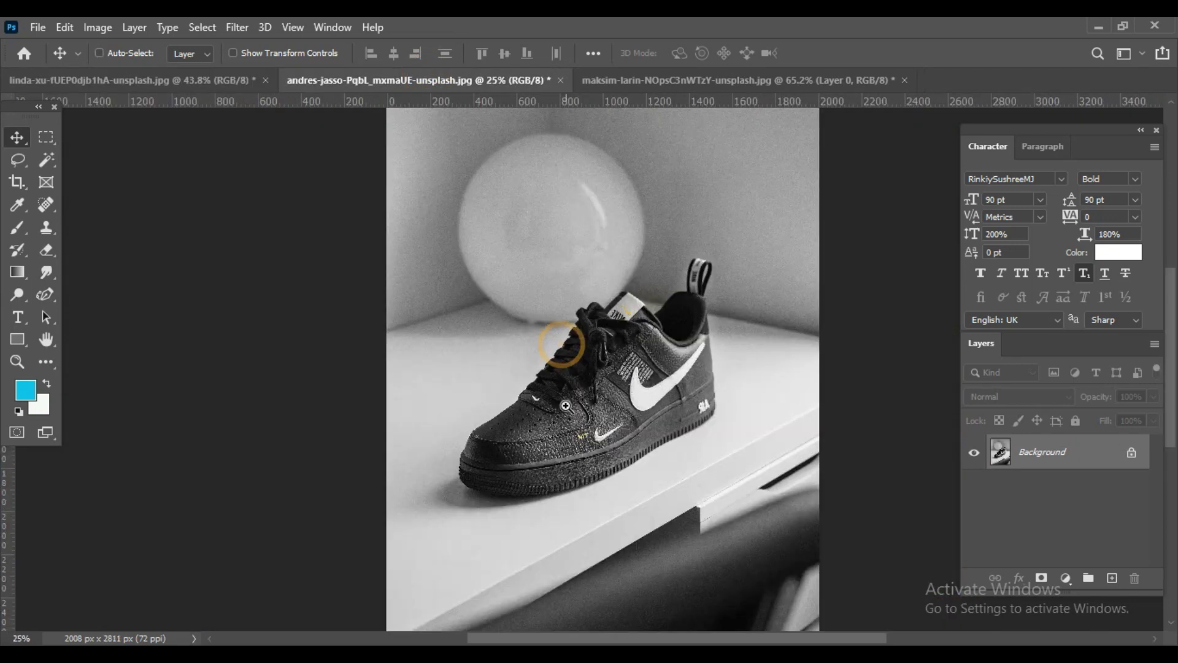
{"action": "left_click", "coordinate": [557, 463]}
{"action": "left_click", "coordinate": [557, 463]}
{"action": "scroll", "coordinate": [564, 472], "scroll_direction": "down", "scroll_amount": 2}
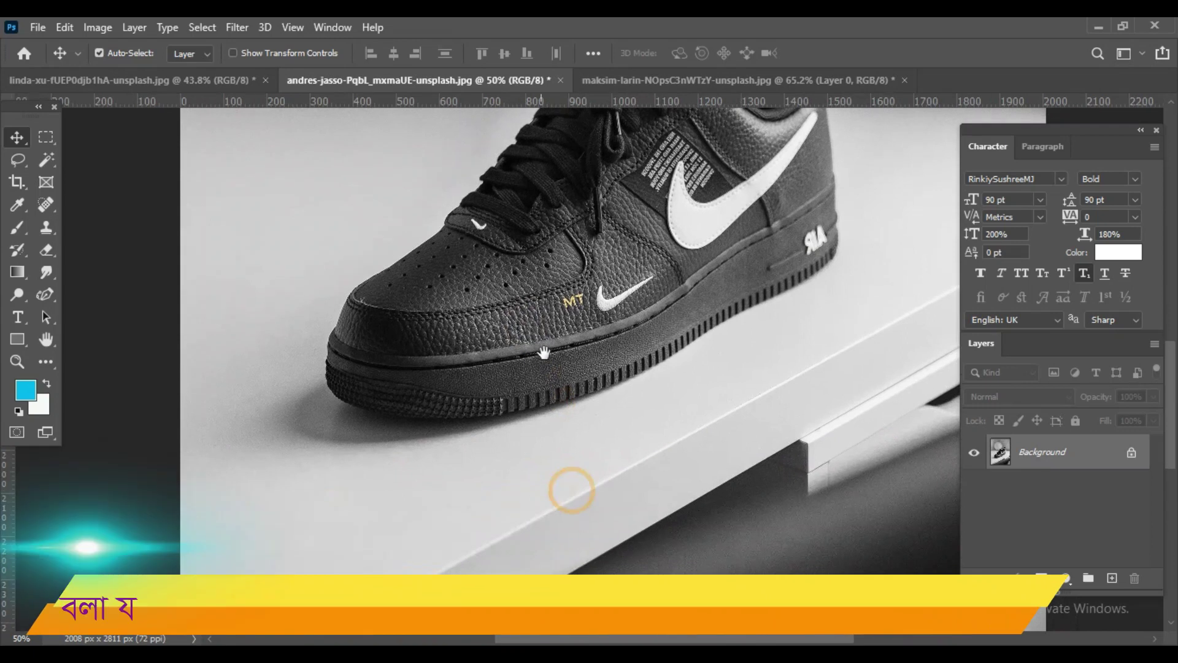
- Back on the New Balance photo, unlock the Background into Layer 0 and view at 100%
{"action": "left_click", "coordinate": [146, 82]}
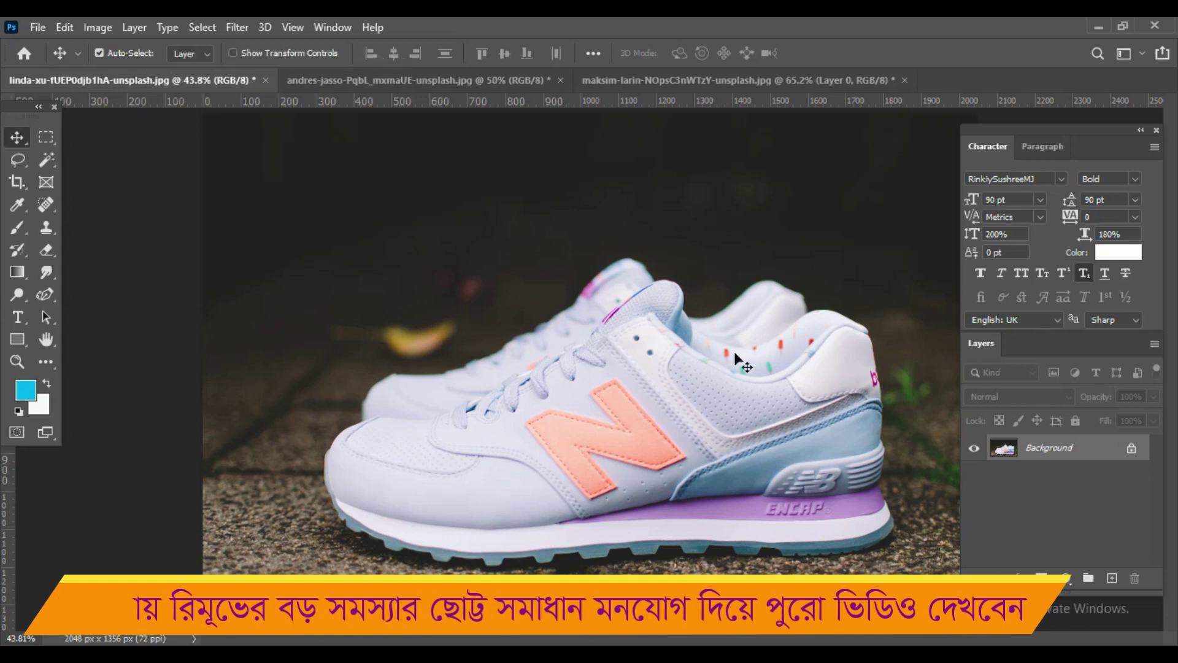
{"action": "left_click", "coordinate": [1132, 448]}
{"action": "left_click", "coordinate": [575, 541], "text": "ctrl"}
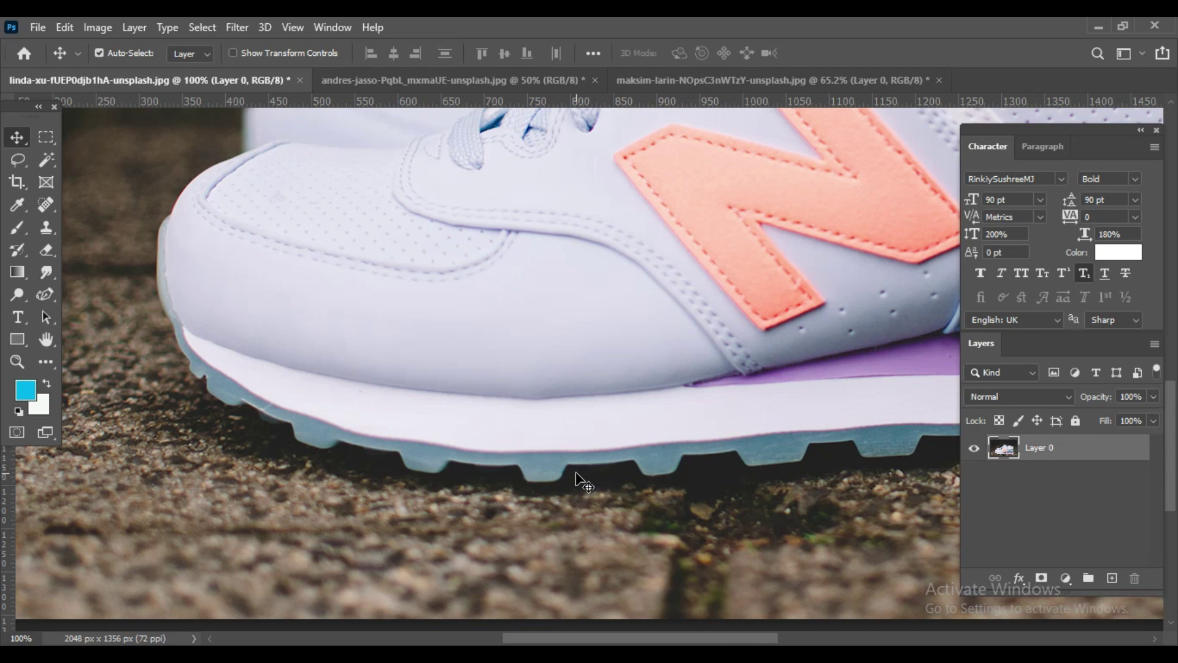
- On the Nike photo, zoom into the sole's tread and pan to its front
{"action": "left_click", "coordinate": [407, 80]}
{"action": "left_click", "coordinate": [569, 409]}
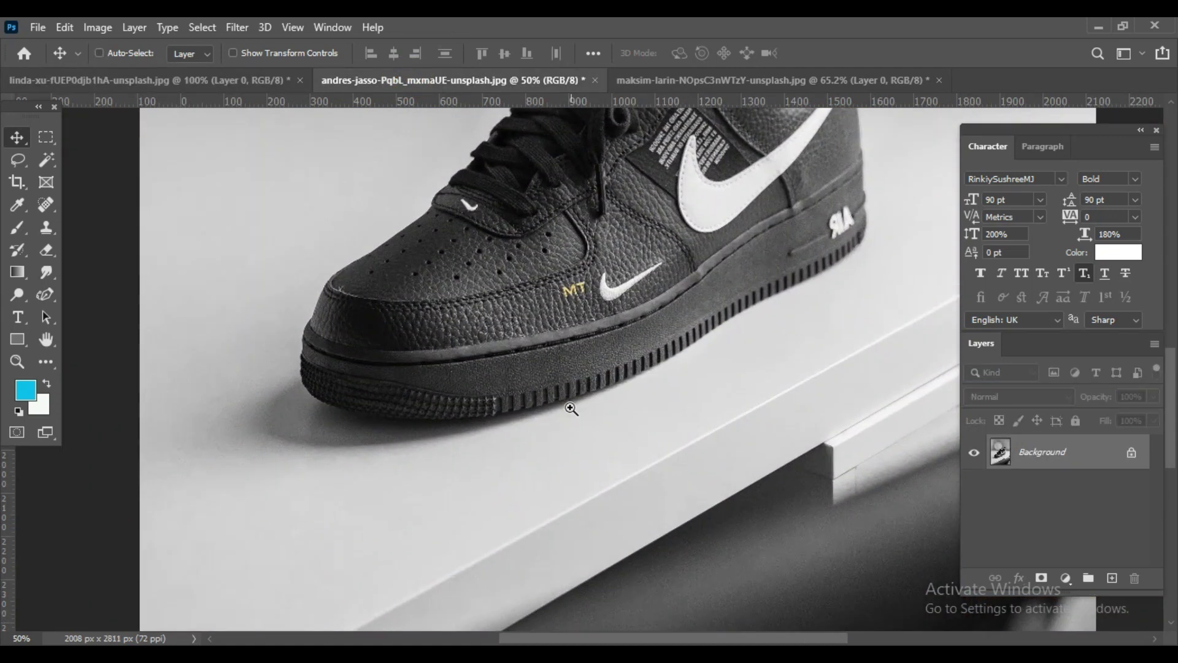
{"action": "left_click", "coordinate": [410, 408]}
{"action": "left_click", "coordinate": [474, 408]}
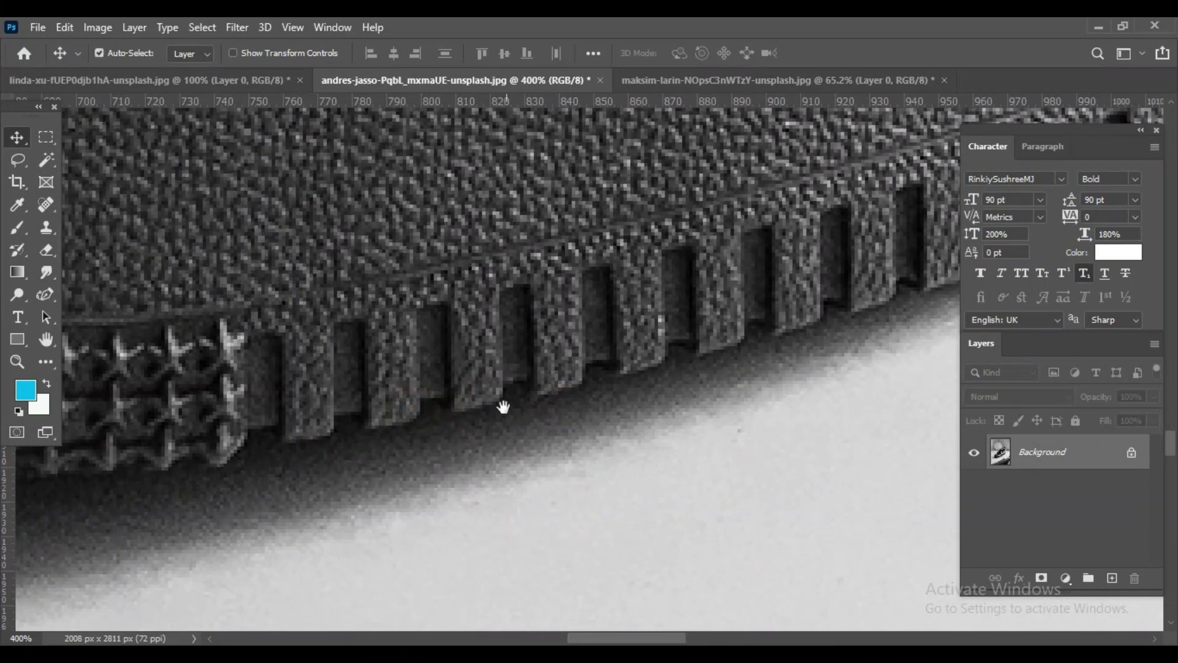
{"action": "left_click_drag", "start_coordinate": [283, 468], "coordinate": [658, 436]}
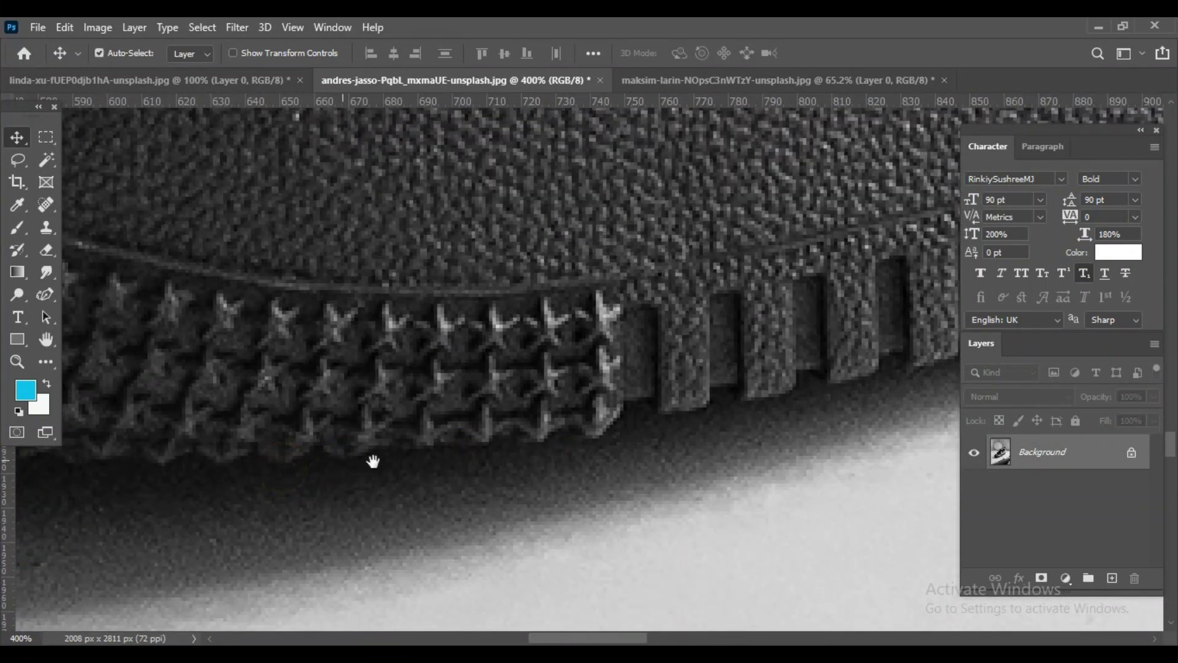
- Inspect the sole edge at pixel-level zoom, then switch to the brown sneaker photo
{"action": "left_click", "coordinate": [709, 428]}
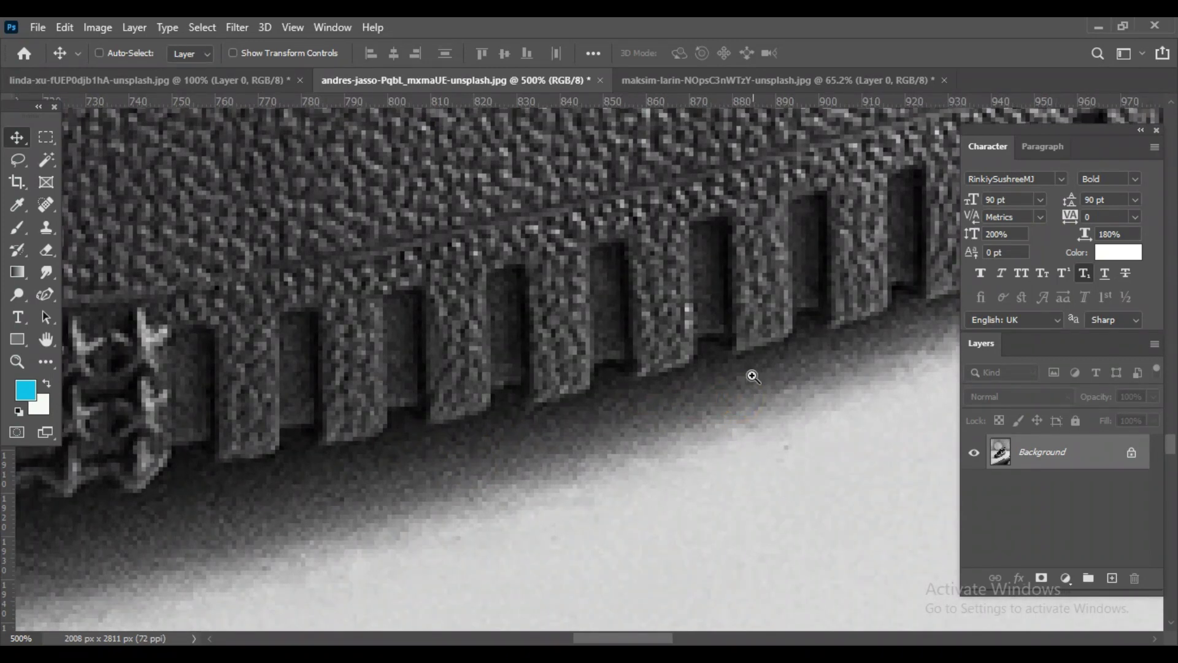
{"action": "left_click", "coordinate": [748, 376]}
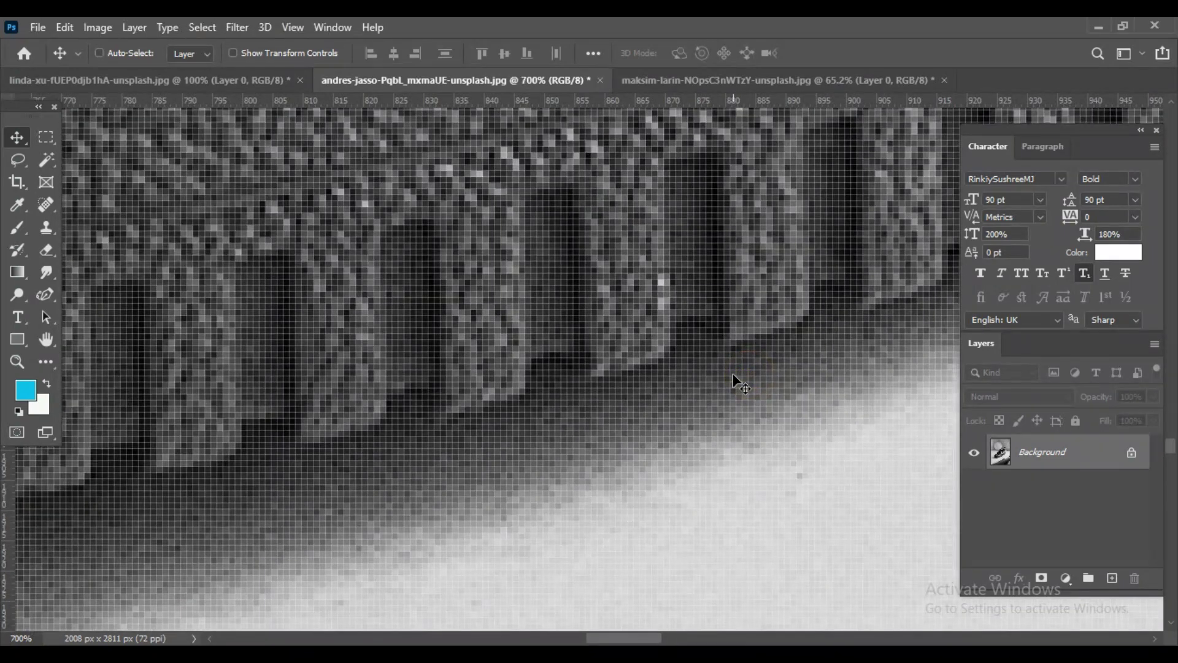
{"action": "left_click", "coordinate": [737, 381], "text": "ctrl+alt"}
{"action": "left_click", "coordinate": [737, 381], "text": "ctrl+alt"}
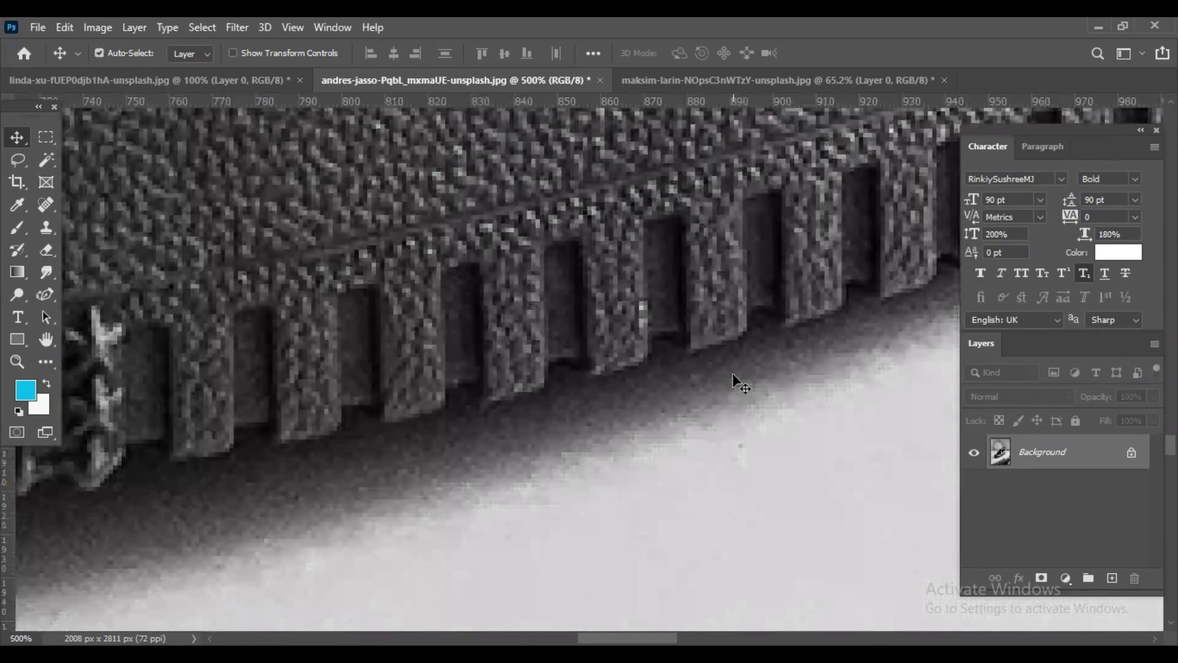
{"action": "left_click_drag", "start_coordinate": [734, 372], "coordinate": [569, 356]}
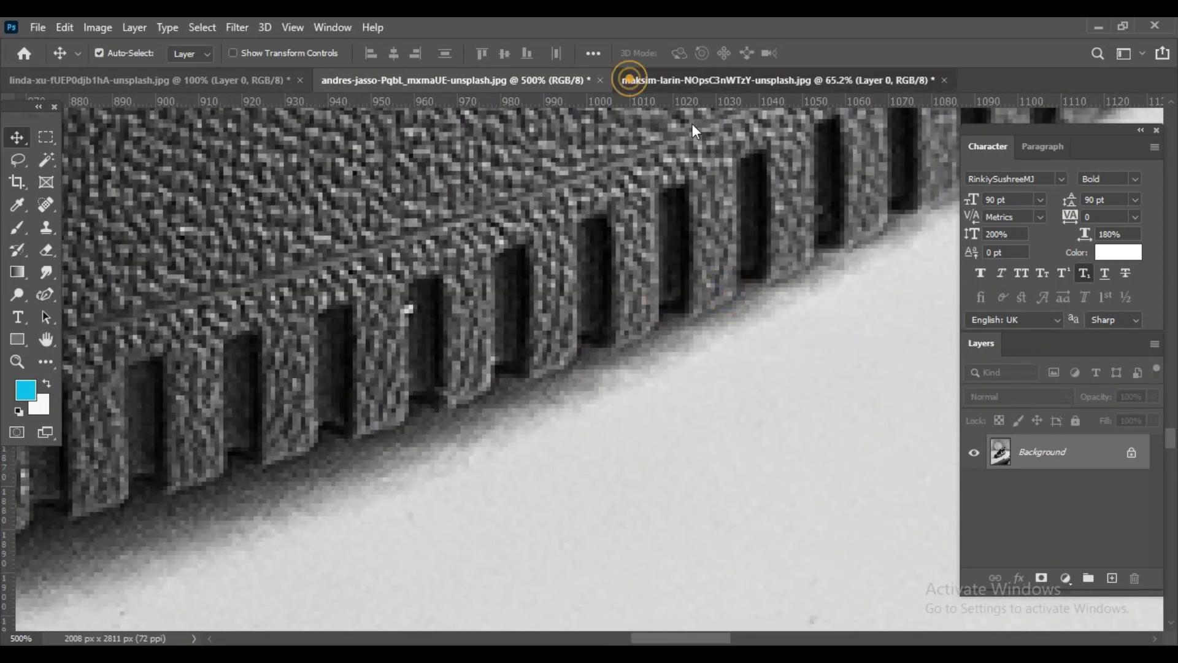
{"action": "left_click", "coordinate": [639, 80]}
- Zoom into the brown sneaker's sole and pan along its edge toward the heel
{"action": "left_click", "coordinate": [661, 452], "text": "ctrl"}
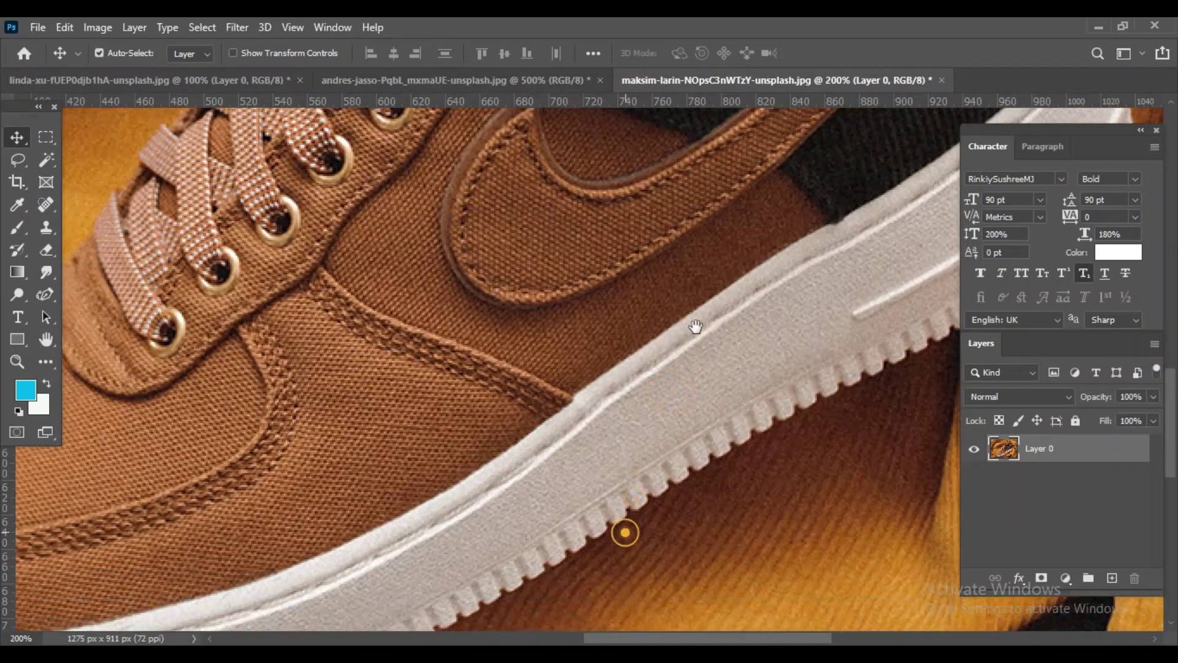
{"action": "mouse_move", "coordinate": [626, 531]}
{"action": "left_mouse_down"}
{"action": "mouse_move", "coordinate": [636, 386]}
{"action": "mouse_move", "coordinate": [710, 353]}
{"action": "left_mouse_up"}
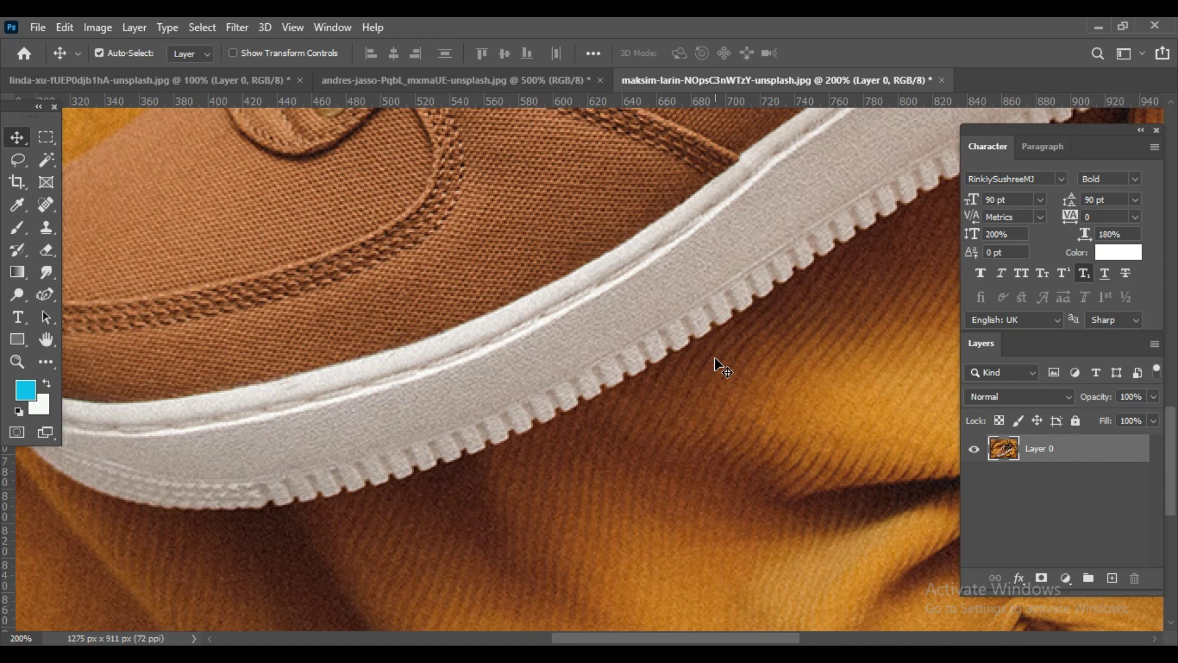
{"action": "key", "text": "ctrl+0"}
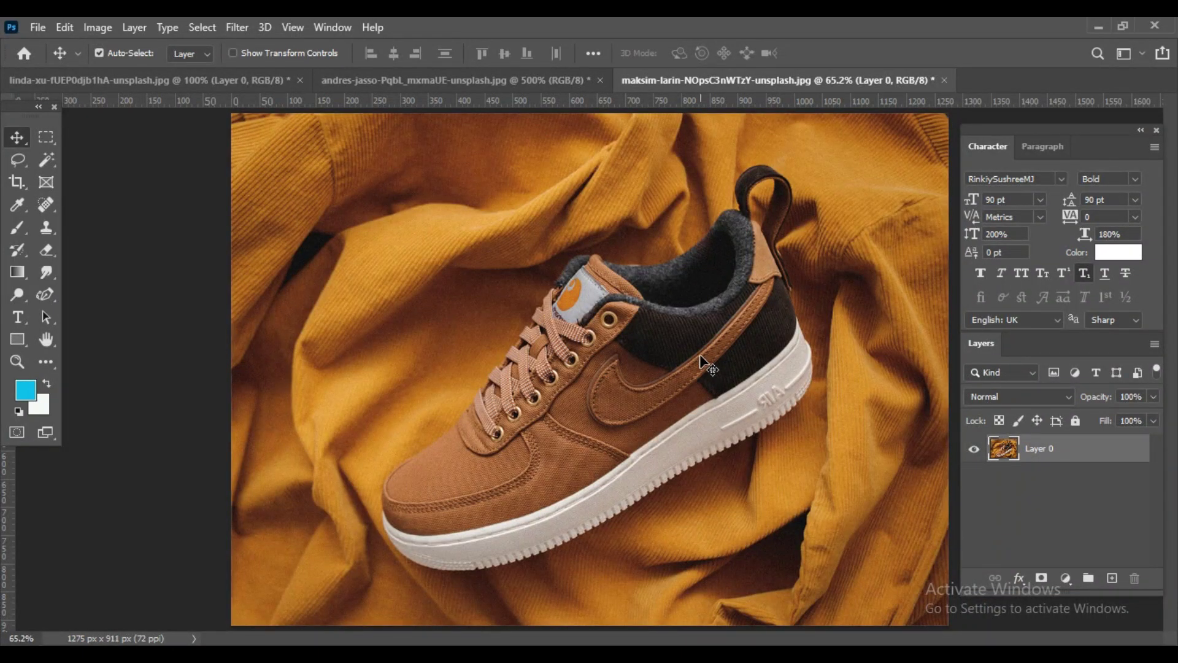
{"action": "left_click", "coordinate": [618, 495], "text": "ctrl"}
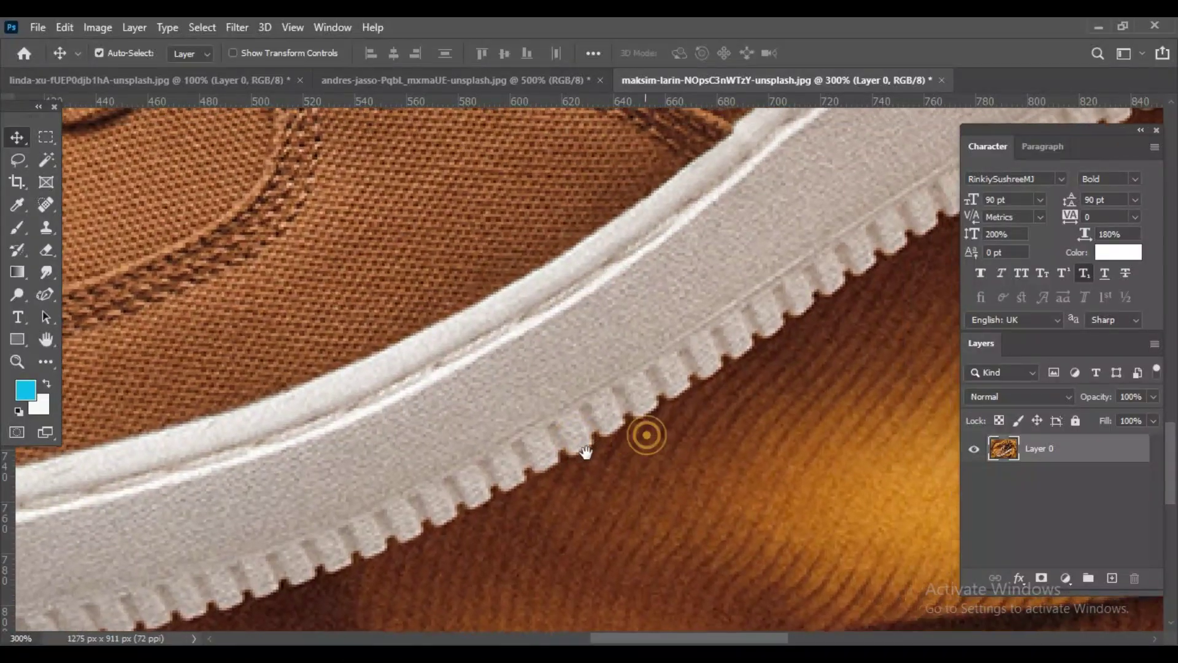
{"action": "left_click_drag", "start_coordinate": [633, 410], "coordinate": [580, 437]}
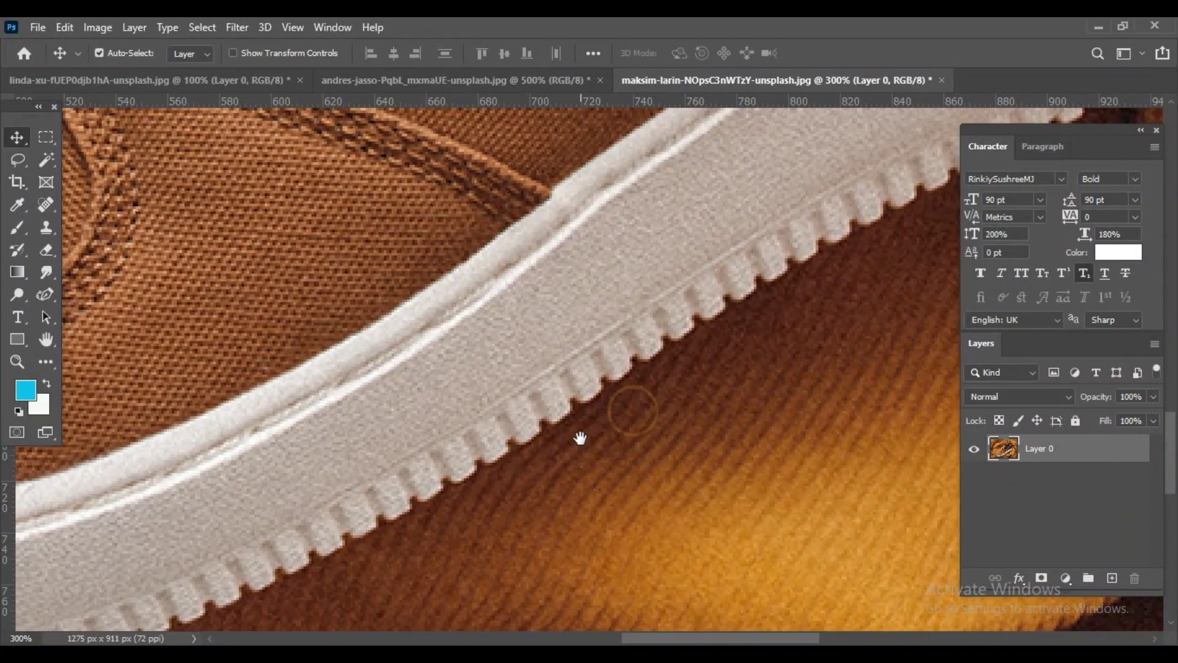
{"action": "left_click_drag", "start_coordinate": [632, 375], "coordinate": [608, 396]}
{"action": "left_click_drag", "start_coordinate": [666, 356], "coordinate": [610, 408]}
{"action": "left_click_drag", "start_coordinate": [690, 358], "coordinate": [667, 391]}
{"action": "left_click_drag", "start_coordinate": [776, 324], "coordinate": [673, 372]}
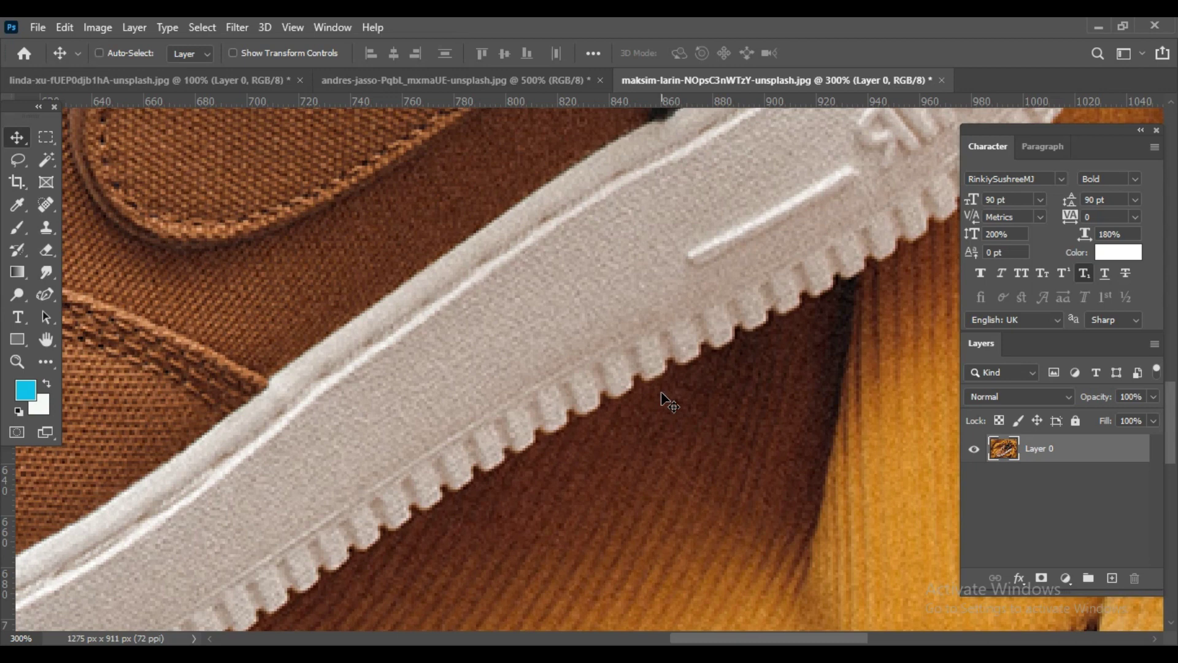
- Fit the image on screen, then zoom back in close on the sole's edge
{"action": "key", "text": "ctrl+0"}
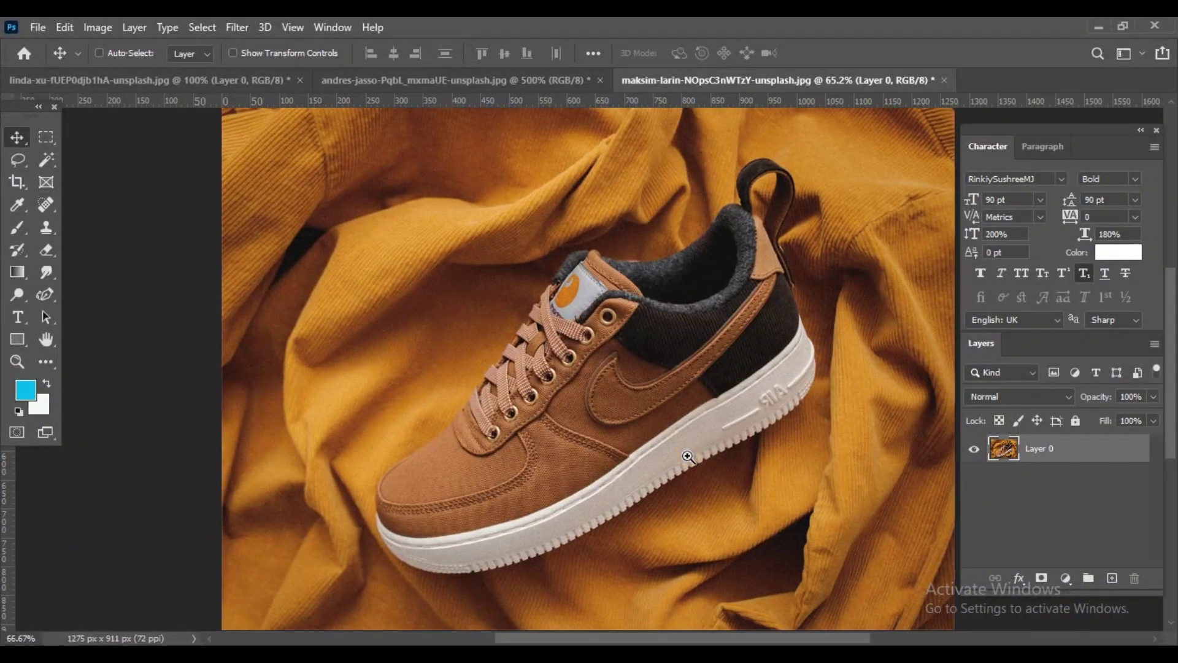
{"action": "scroll", "coordinate": [688, 456], "scroll_direction": "up", "scroll_amount": 3}
{"action": "left_click_drag", "start_coordinate": [573, 534], "coordinate": [369, 519]}
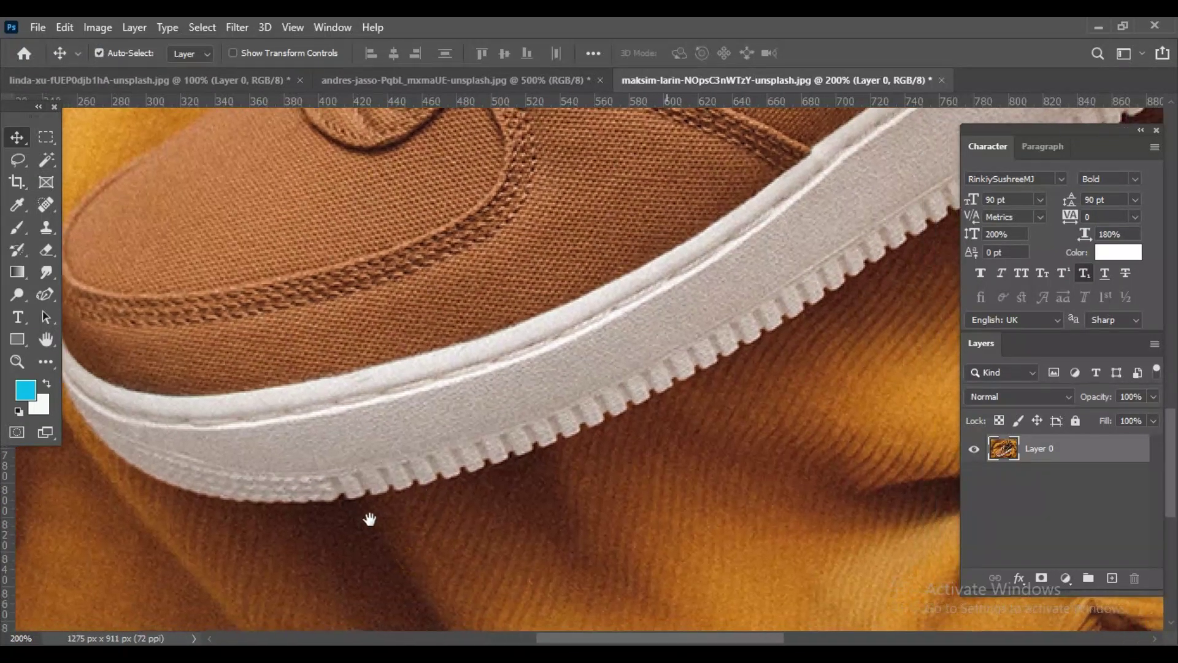
{"action": "scroll", "coordinate": [368, 517], "scroll_direction": "up", "scroll_amount": 1}
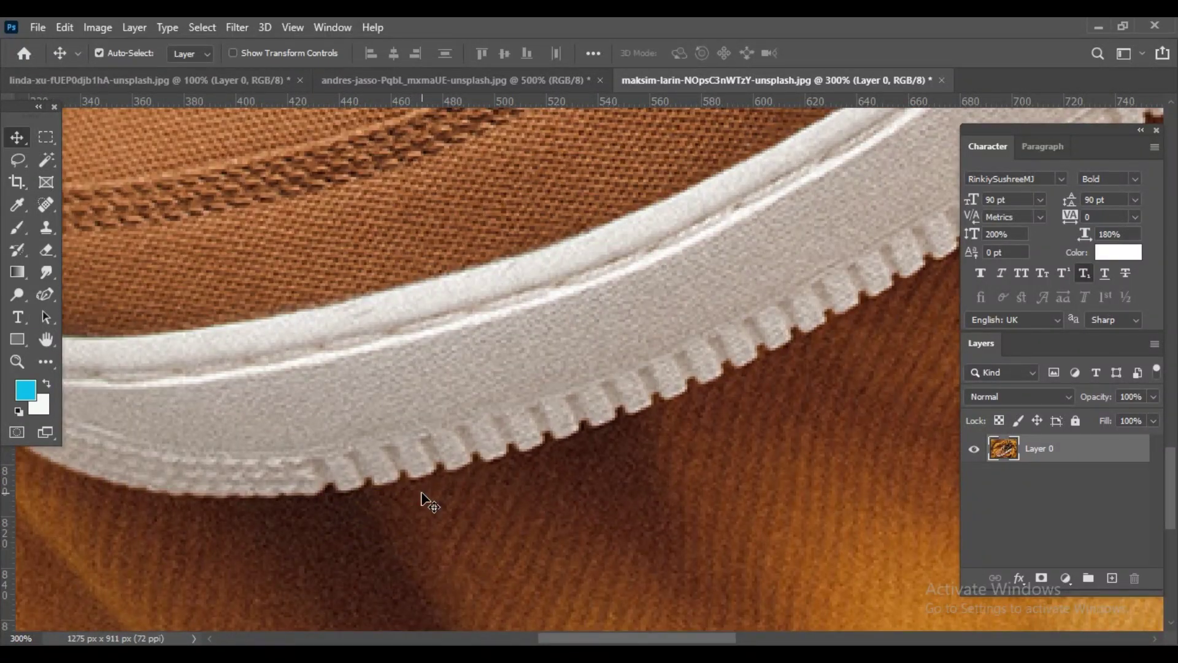
{"action": "scroll", "coordinate": [437, 485], "scroll_direction": "up", "scroll_amount": 1}
{"action": "left_click", "coordinate": [439, 488]}
{"action": "scroll", "coordinate": [439, 488], "scroll_direction": "down", "scroll_amount": 1}
- Brush a rough Quick Selection over the fabric under the sole, then deselect it
{"action": "key", "text": "w"}
{"action": "left_click_drag", "start_coordinate": [440, 491], "coordinate": [757, 476]}
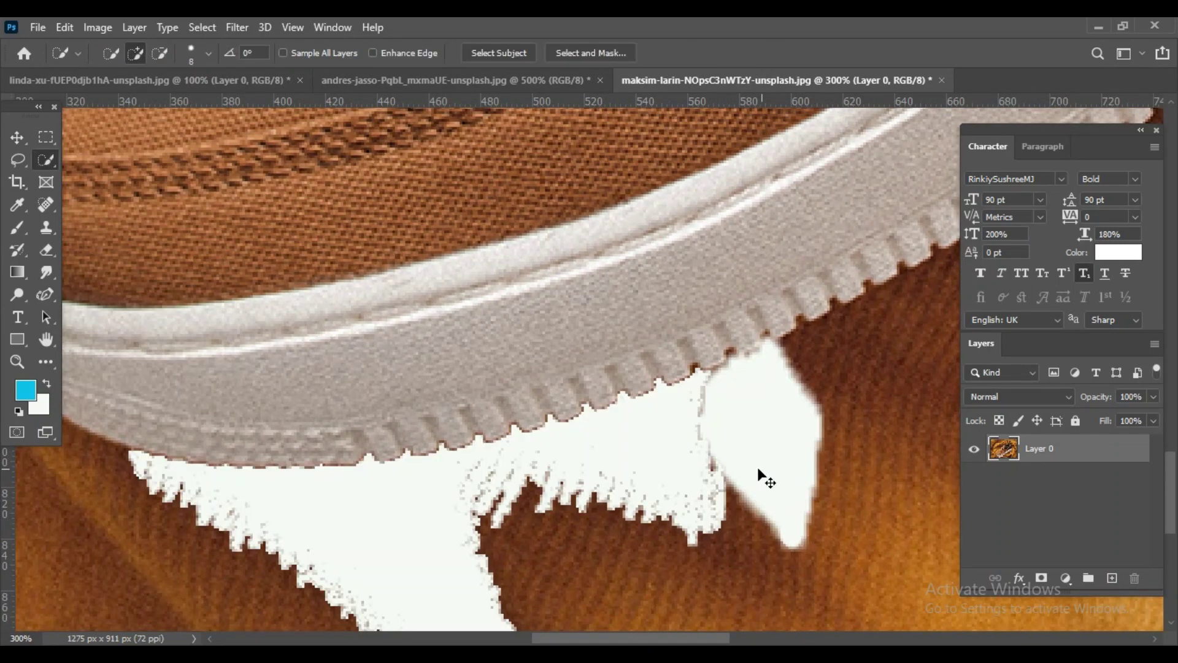
{"action": "key", "text": "ctrl+d"}
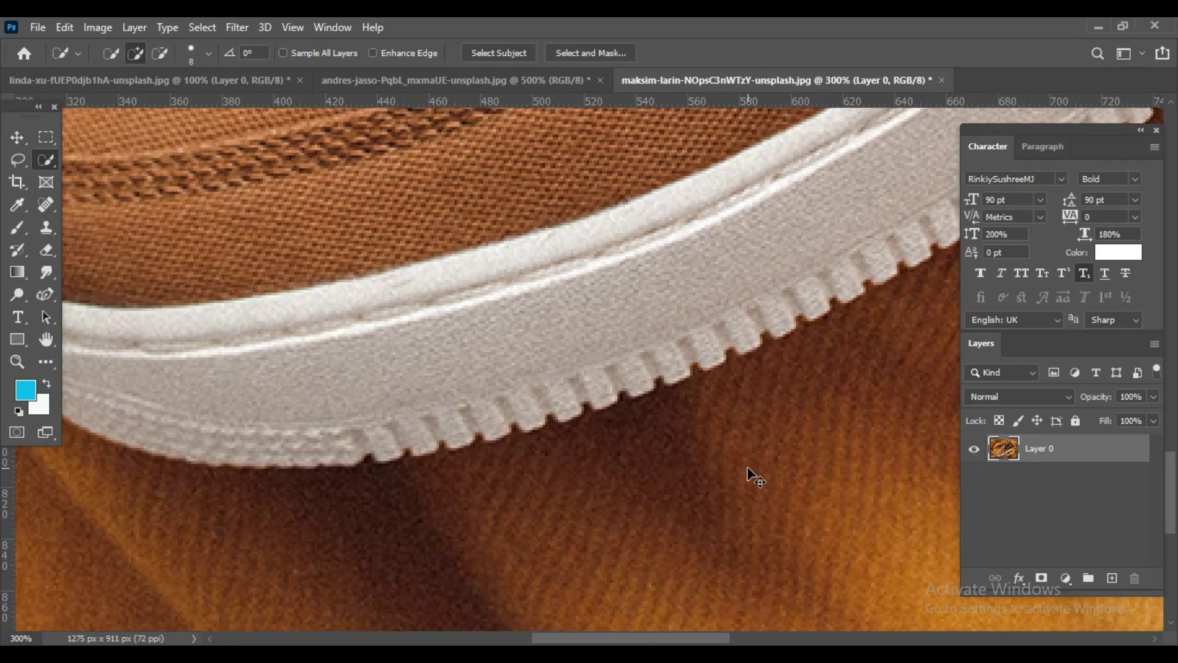
{"action": "scroll", "coordinate": [749, 469], "scroll_direction": "down", "scroll_amount": 1}
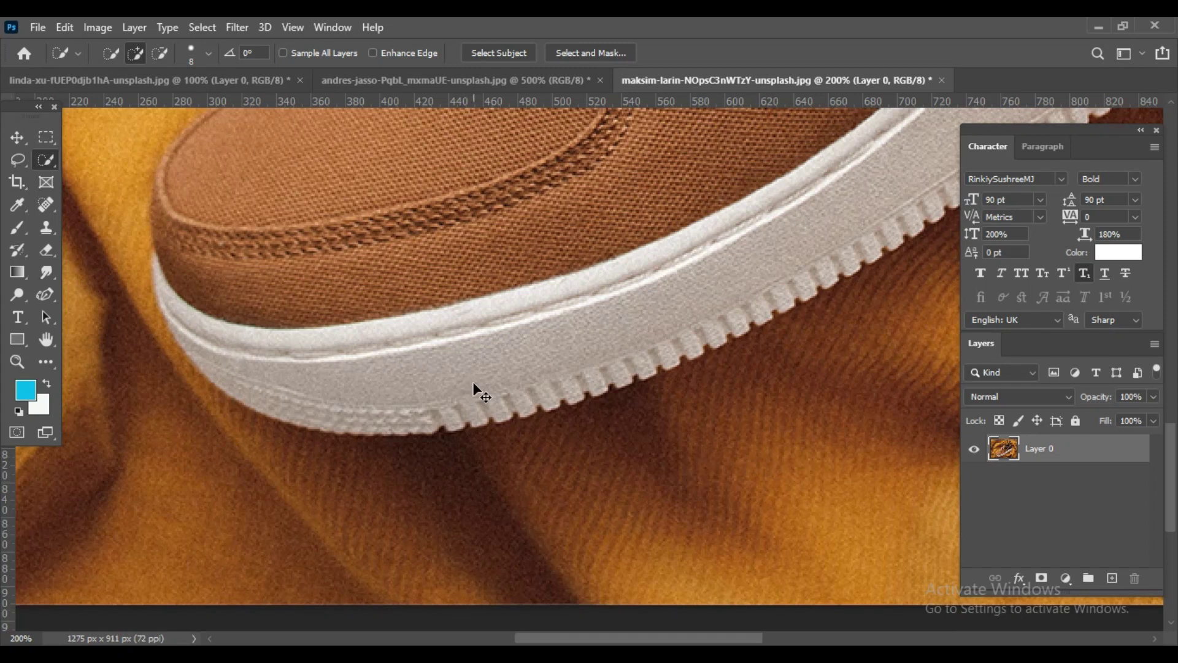
- Re-inspect the sole by fitting the image with Ctrl+0 and zooming back in
{"action": "key", "text": "ctrl+0"}
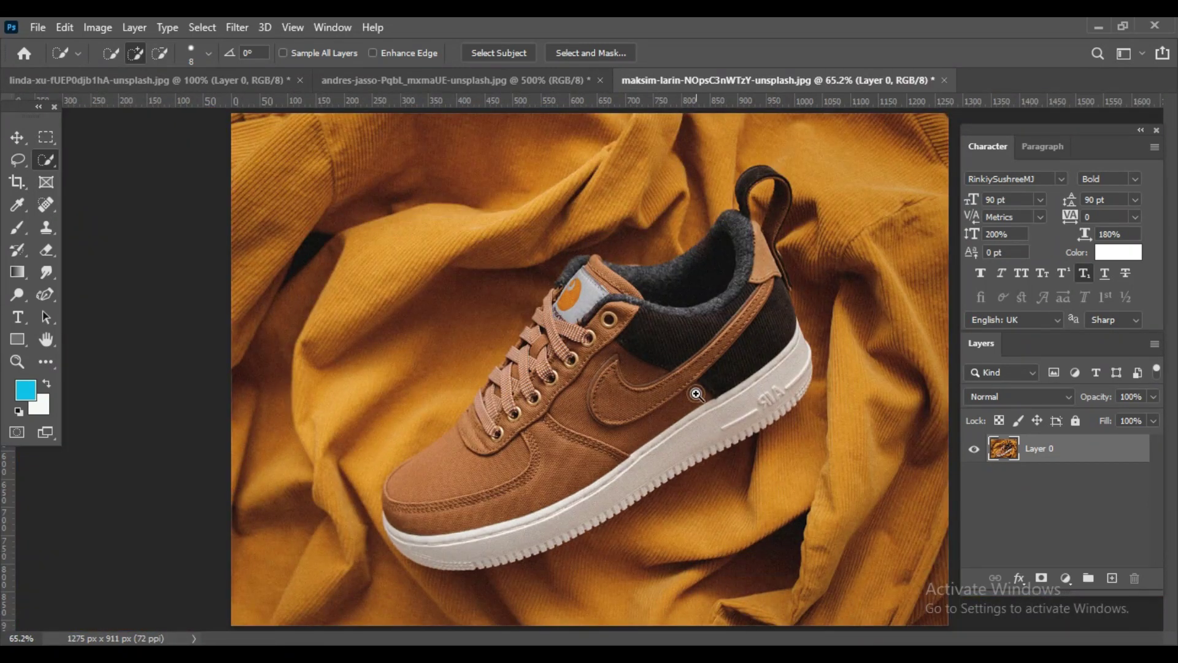
{"action": "scroll", "coordinate": [696, 393], "scroll_direction": "up", "scroll_amount": 1}
{"action": "scroll", "coordinate": [691, 389], "scroll_direction": "up", "scroll_amount": 1}
{"action": "scroll", "coordinate": [692, 389], "scroll_direction": "up", "scroll_amount": 1}
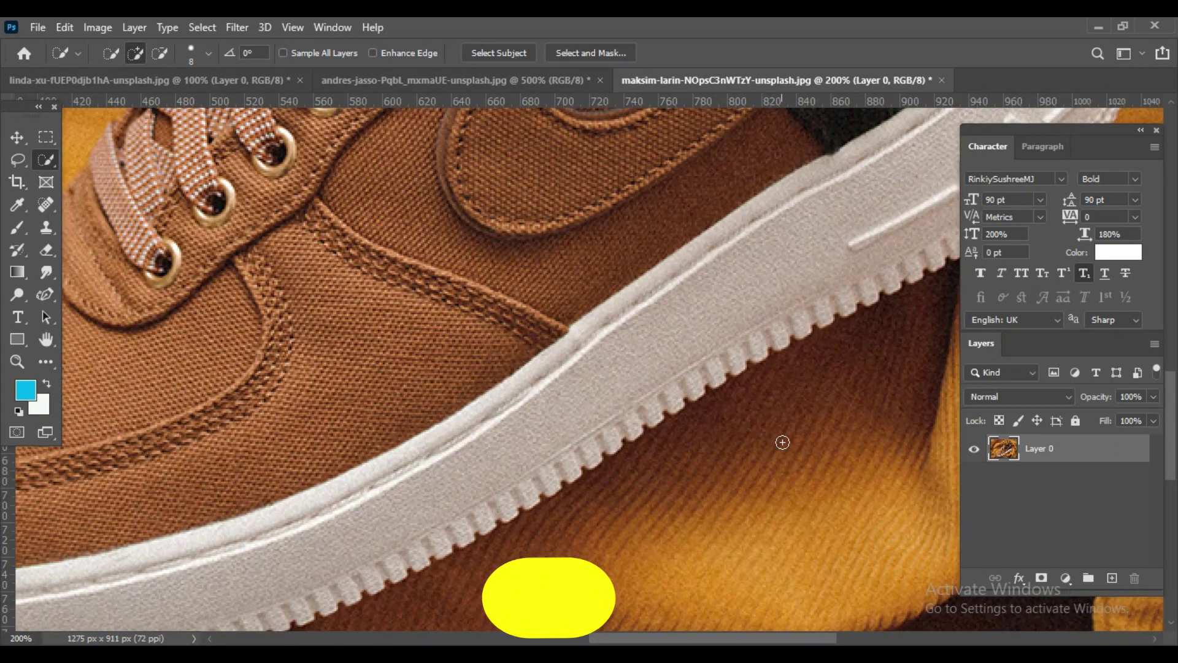
{"action": "key", "text": "ctrl+0"}
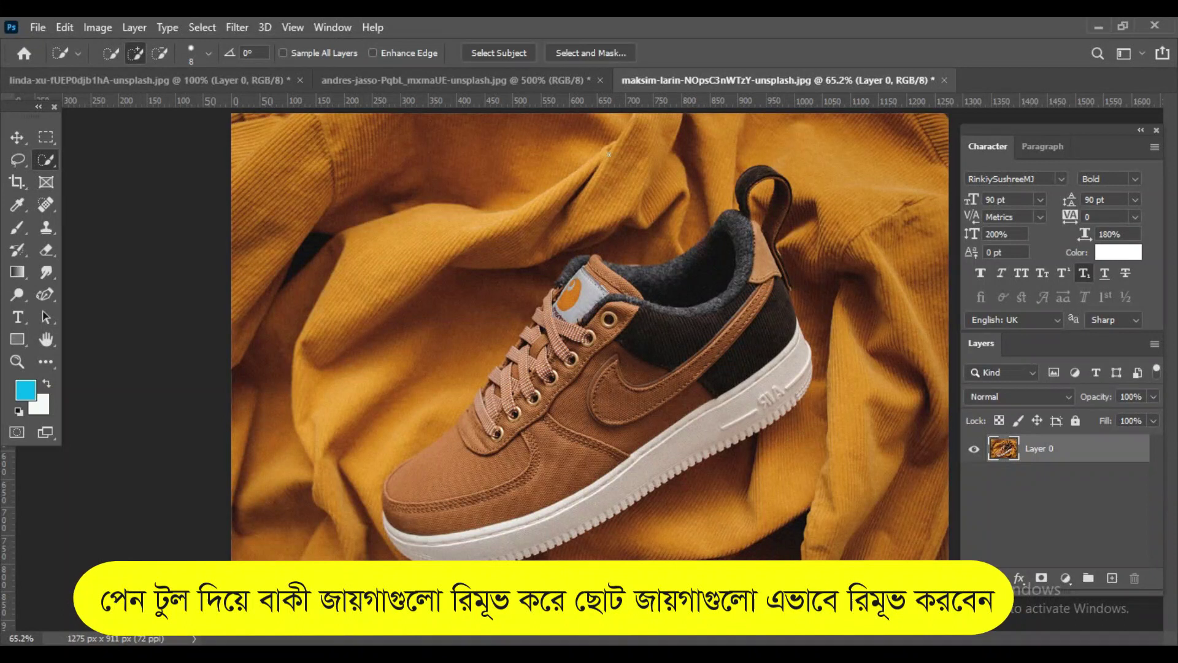
{"action": "scroll", "coordinate": [758, 478], "scroll_direction": "up", "scroll_amount": 1}
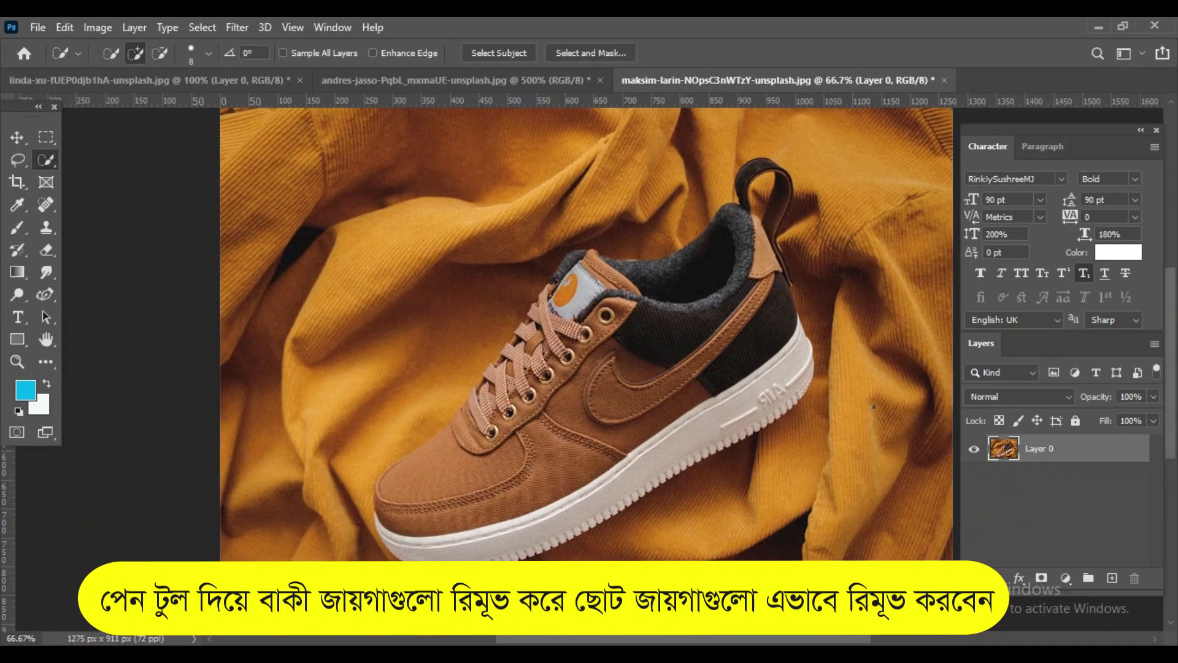
- Select the sneaker with Select Subject, then paint in the dark side panel and white sole
{"action": "right_click", "coordinate": [46, 164]}
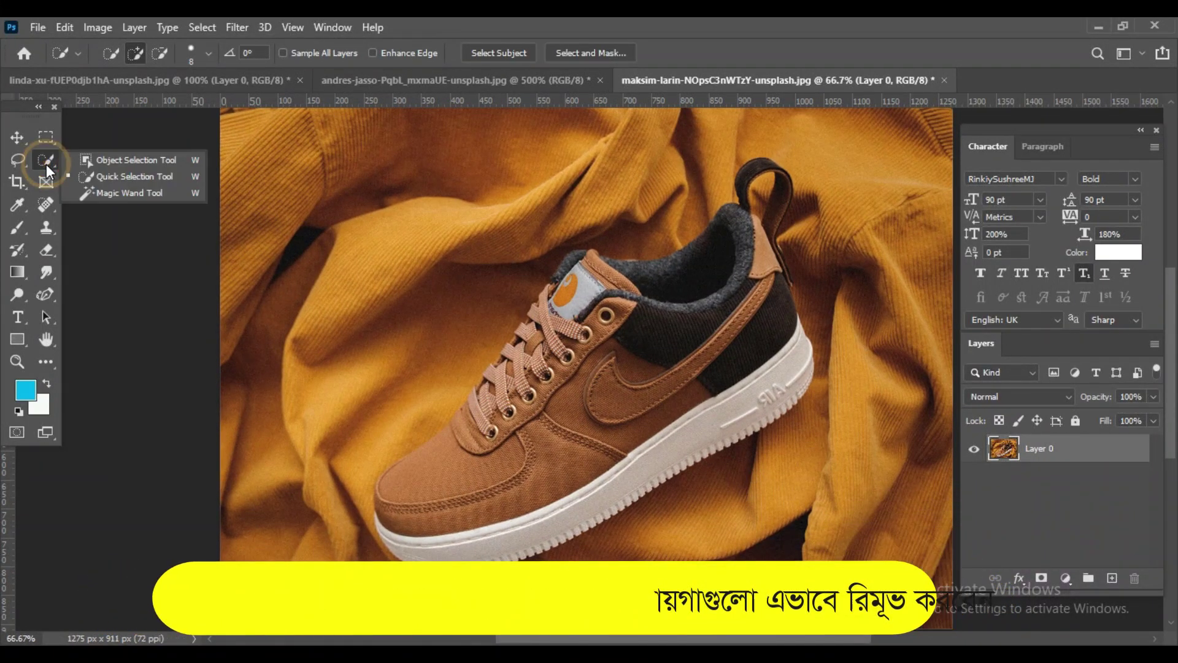
{"action": "left_click", "coordinate": [506, 53]}
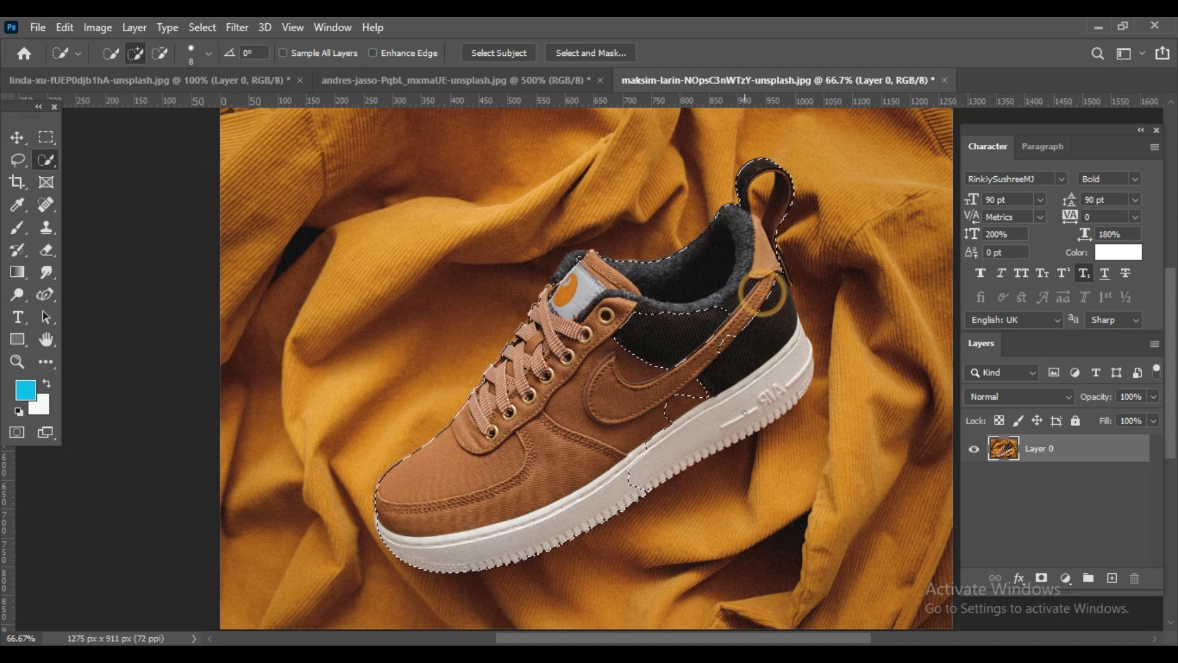
{"action": "left_click_drag", "start_coordinate": [727, 338], "coordinate": [736, 399]}
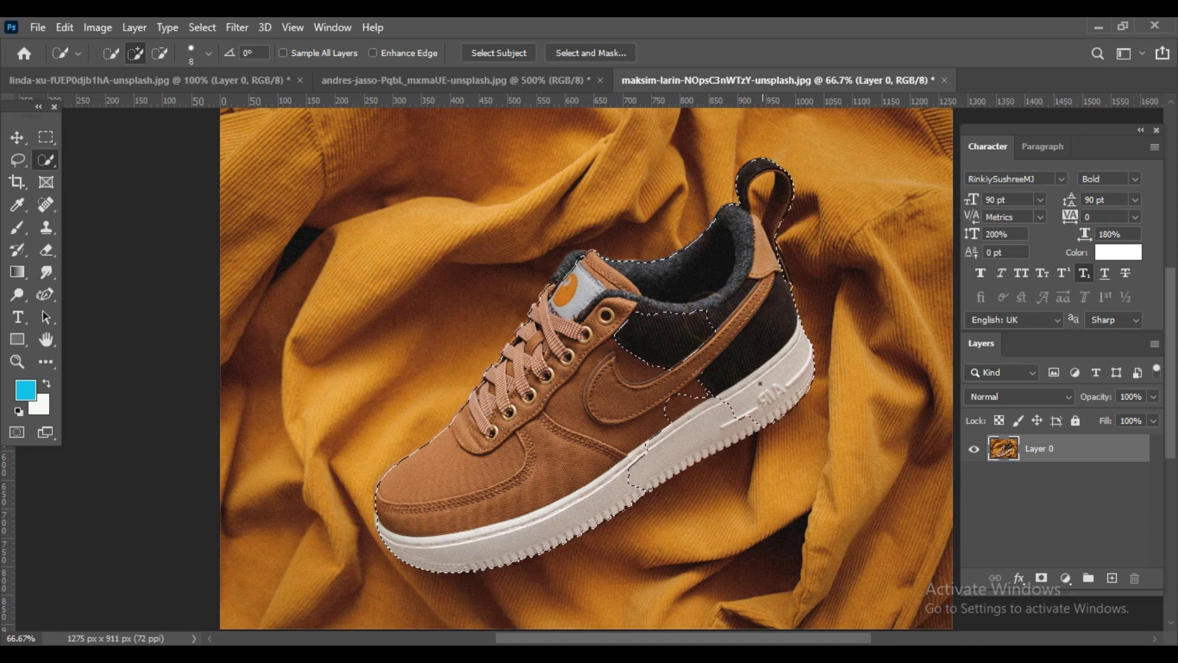
{"action": "left_click_drag", "start_coordinate": [712, 337], "coordinate": [697, 355]}
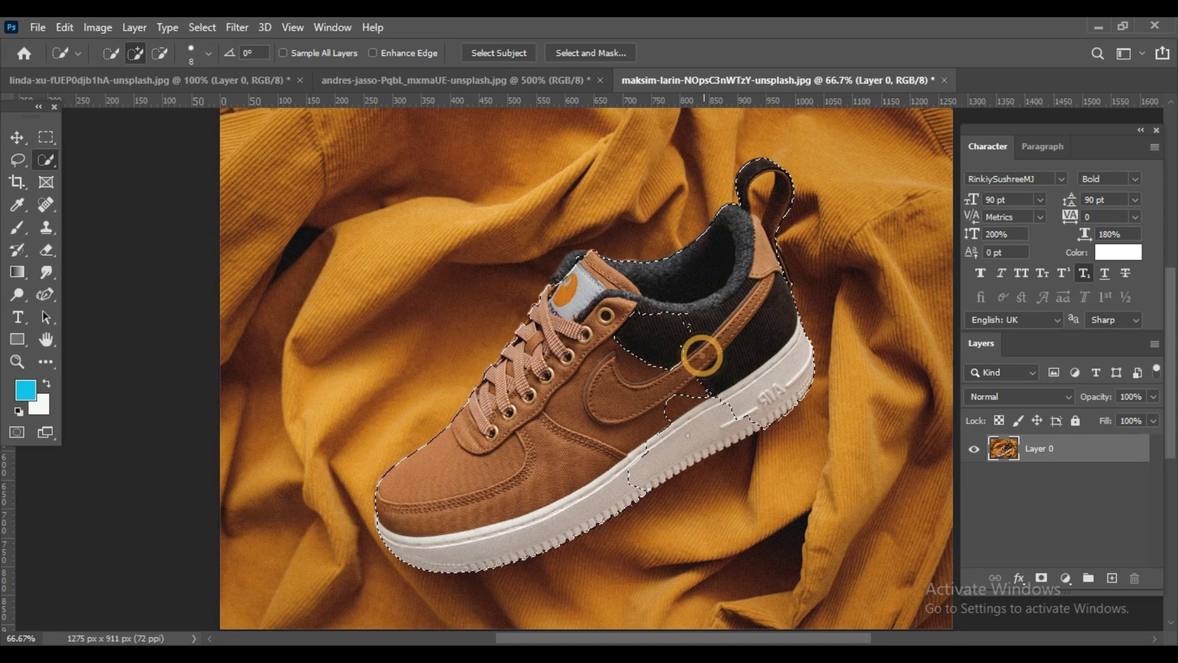
{"action": "left_click_drag", "start_coordinate": [721, 408], "coordinate": [694, 410]}
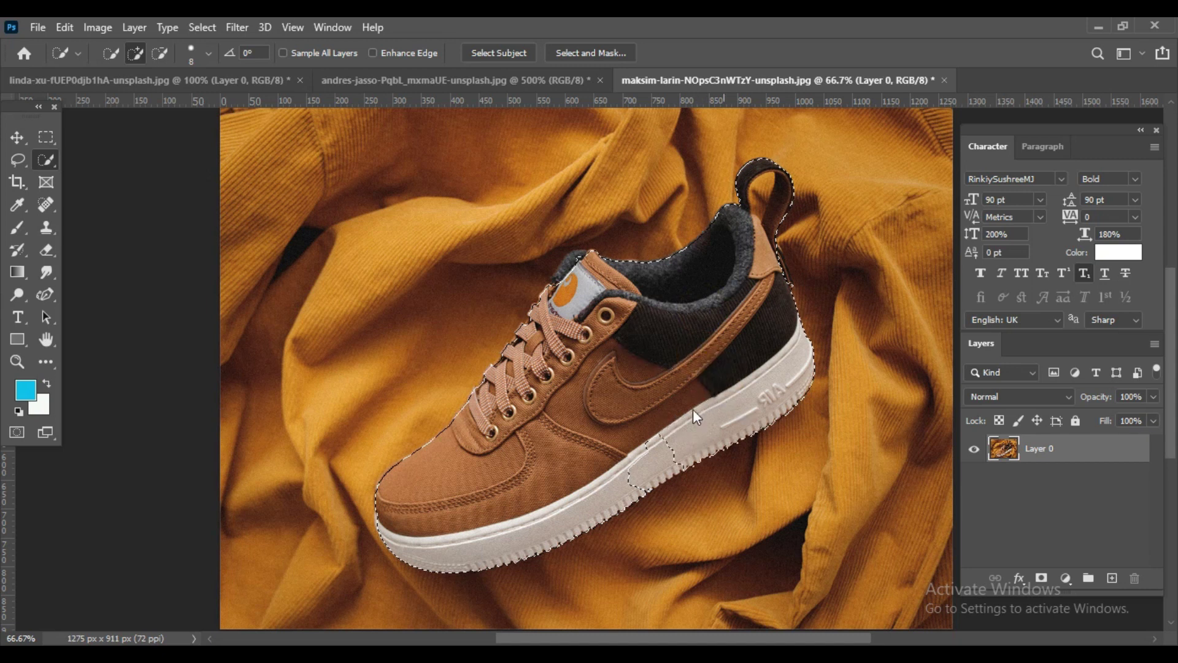
{"action": "left_click", "coordinate": [668, 429]}
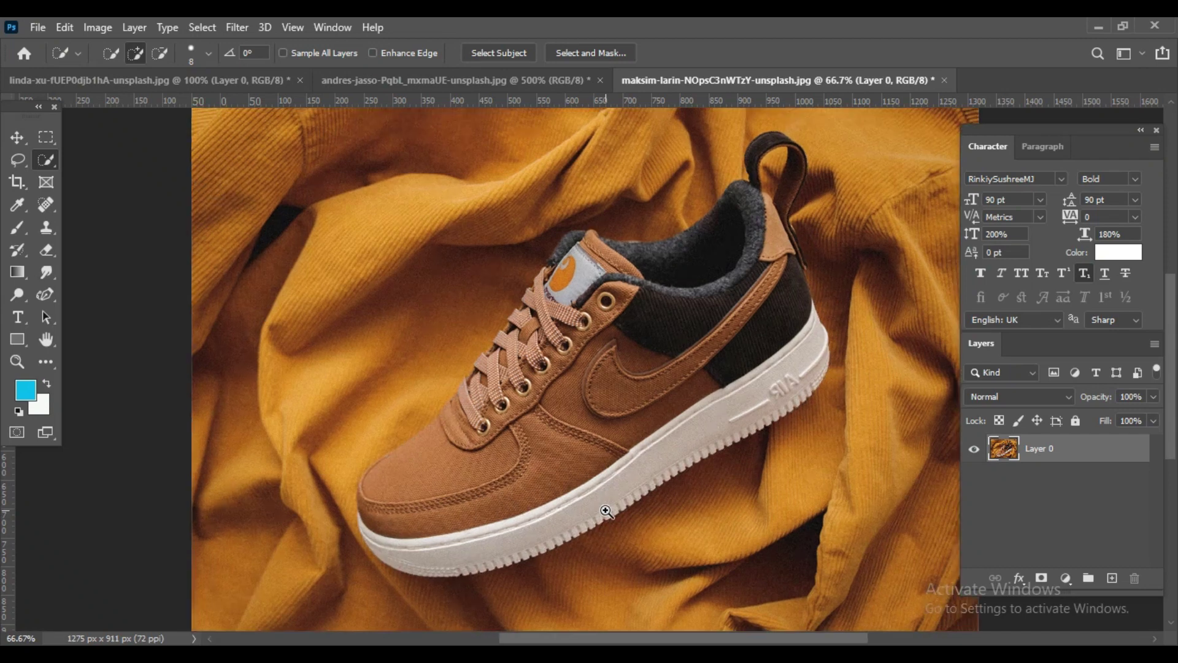
- Check the sole edge and AIR lettering up close, fit the image, then invert the selection to the cloth
{"action": "scroll", "coordinate": [767, 402], "scroll_direction": "up", "scroll_amount": 3}
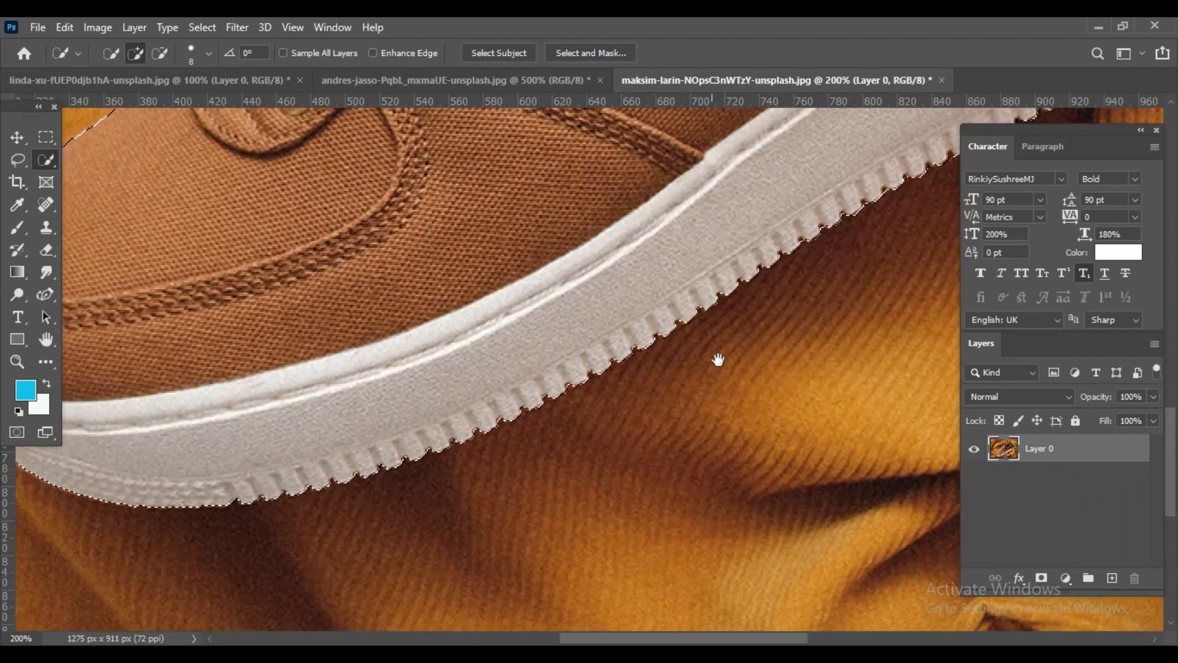
{"action": "left_click_drag", "start_coordinate": [745, 337], "coordinate": [675, 304]}
{"action": "mouse_move", "coordinate": [706, 347]}
{"action": "left_mouse_down"}
{"action": "mouse_move", "coordinate": [716, 395]}
{"action": "mouse_move", "coordinate": [715, 378]}
{"action": "left_mouse_up"}
{"action": "key", "text": "ctrl+0"}
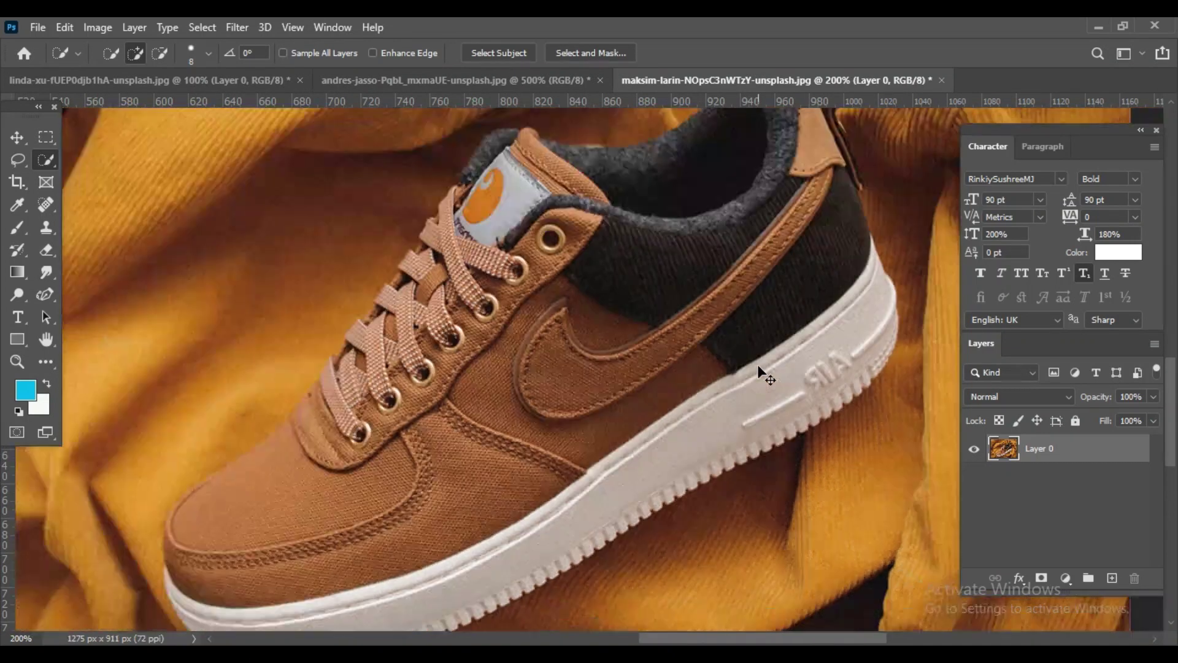
{"action": "key", "text": "ctrl+shift+i"}
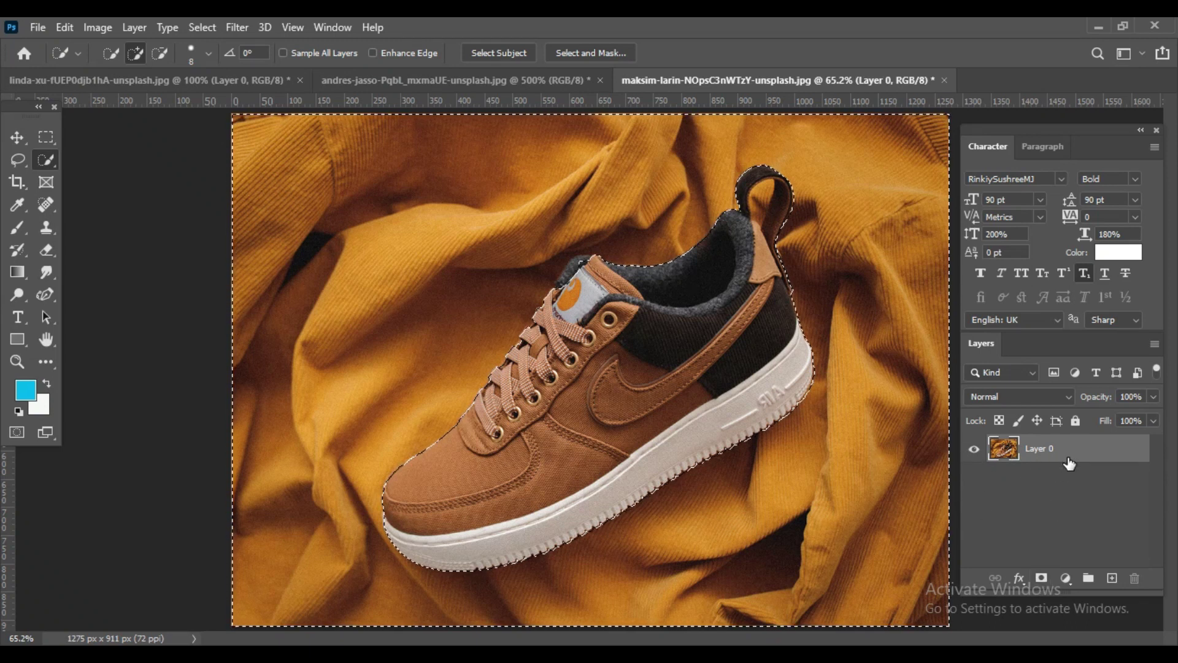
- After trying and undoing Ctrl+J, remove the cloth background with Delete and Ctrl+X
{"action": "key", "text": "ctrl+j"}
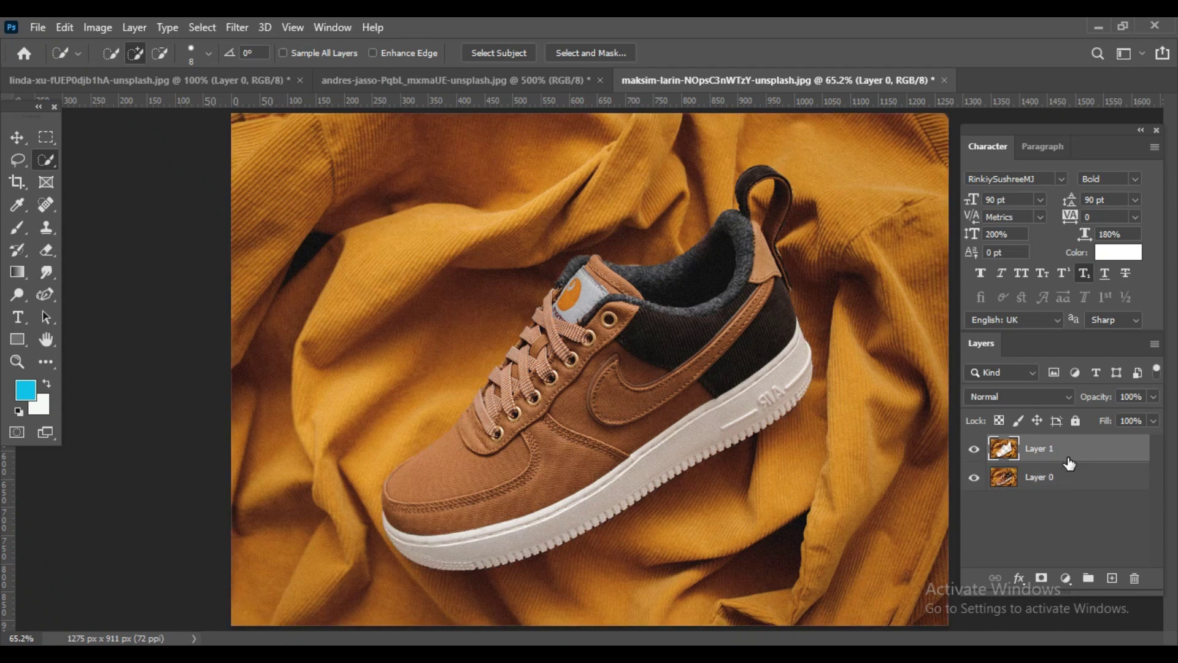
{"action": "key", "text": "ctrl+z"}
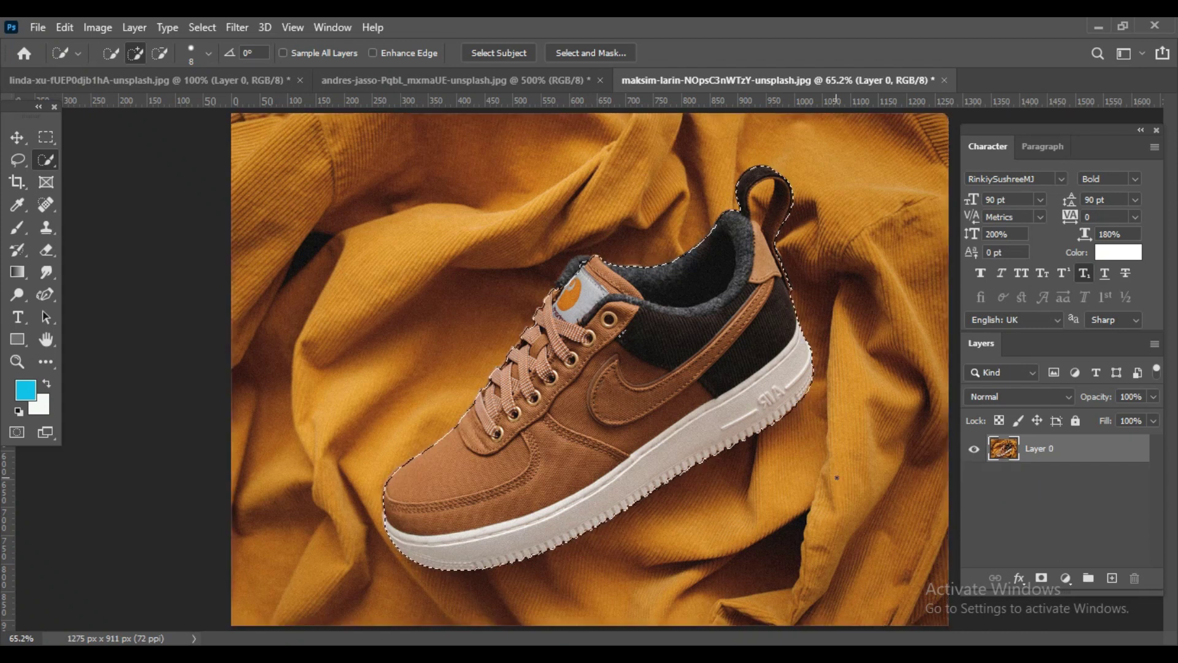
{"action": "key", "text": "ctrl+shift+i"}
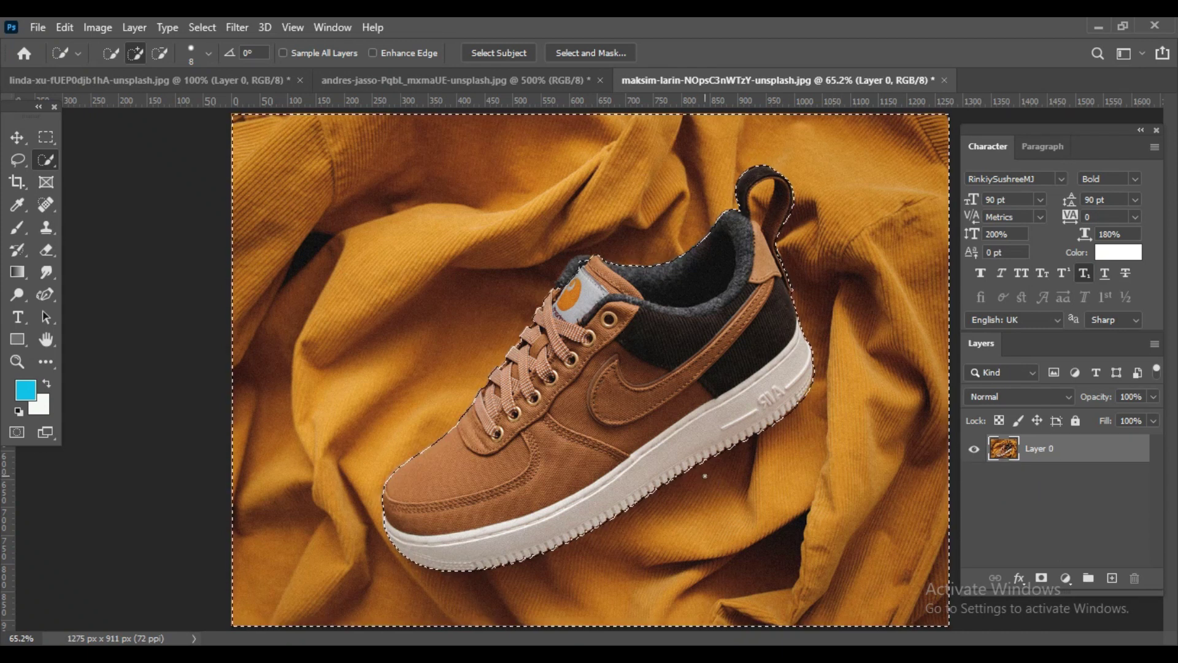
{"action": "key", "text": "Delete"}
{"action": "key", "text": "ctrl+d"}
{"action": "key", "text": "ctrl+x"}
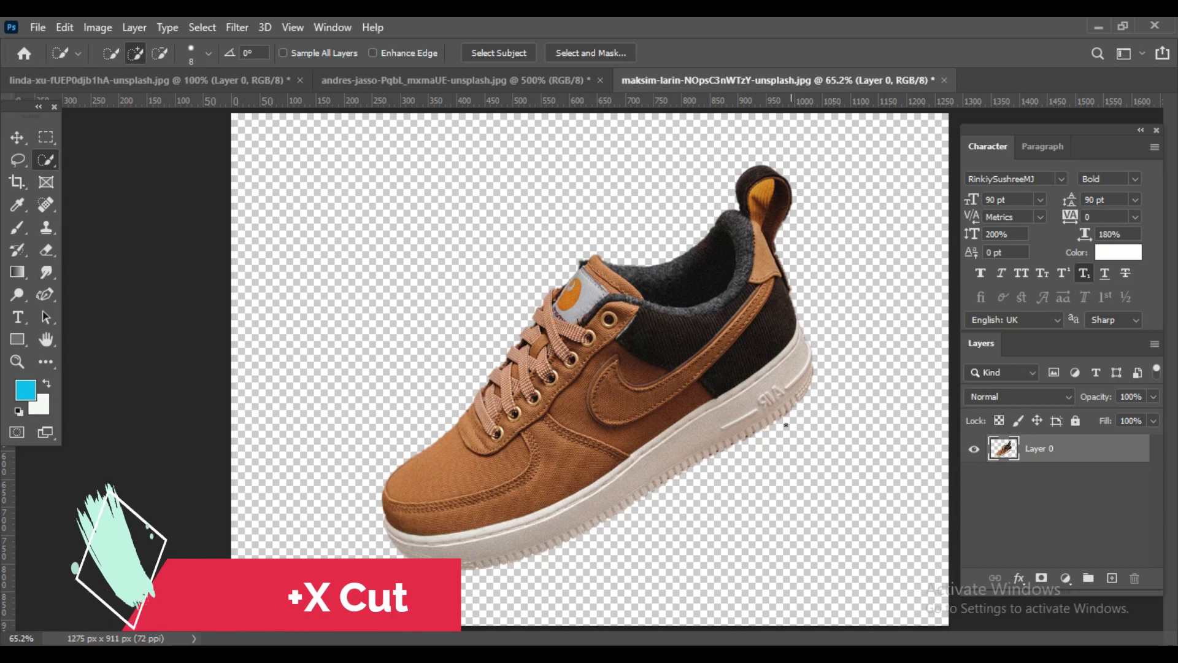
{"action": "scroll", "coordinate": [795, 418], "scroll_direction": "up", "scroll_amount": 4}
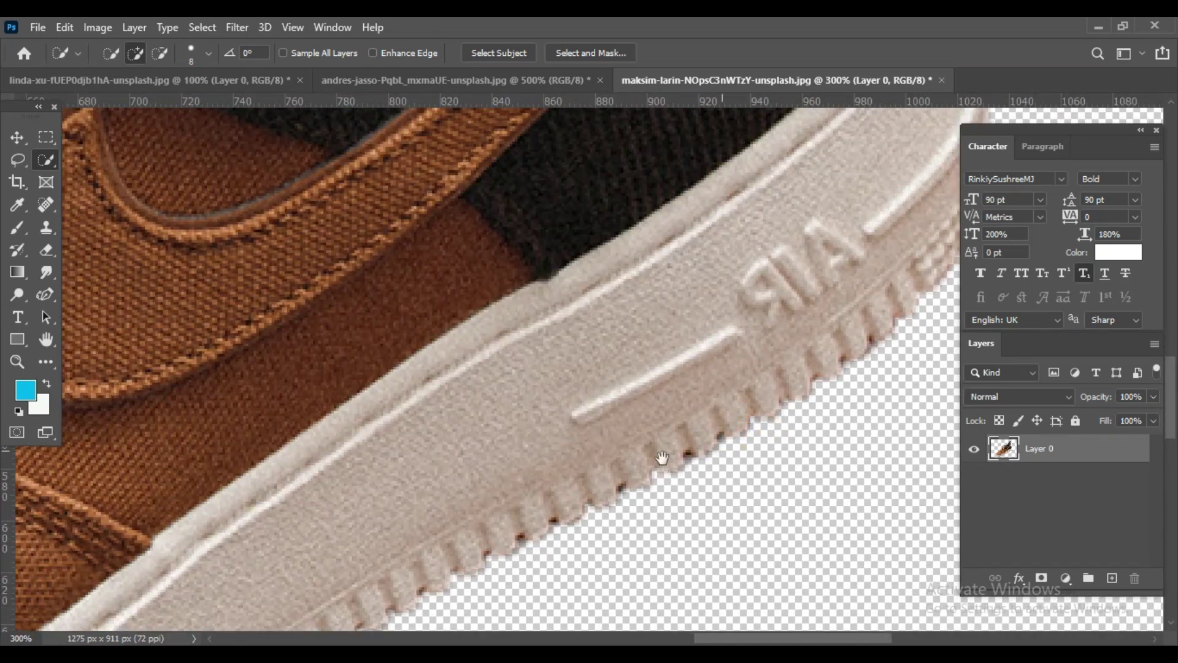
- Fit the sneaker on screen, then zoom into the lower edge of the sole
{"action": "key", "text": "ctrl+0"}
{"action": "key", "text": "l"}
{"action": "scroll", "coordinate": [700, 466], "scroll_direction": "up", "scroll_amount": 2}
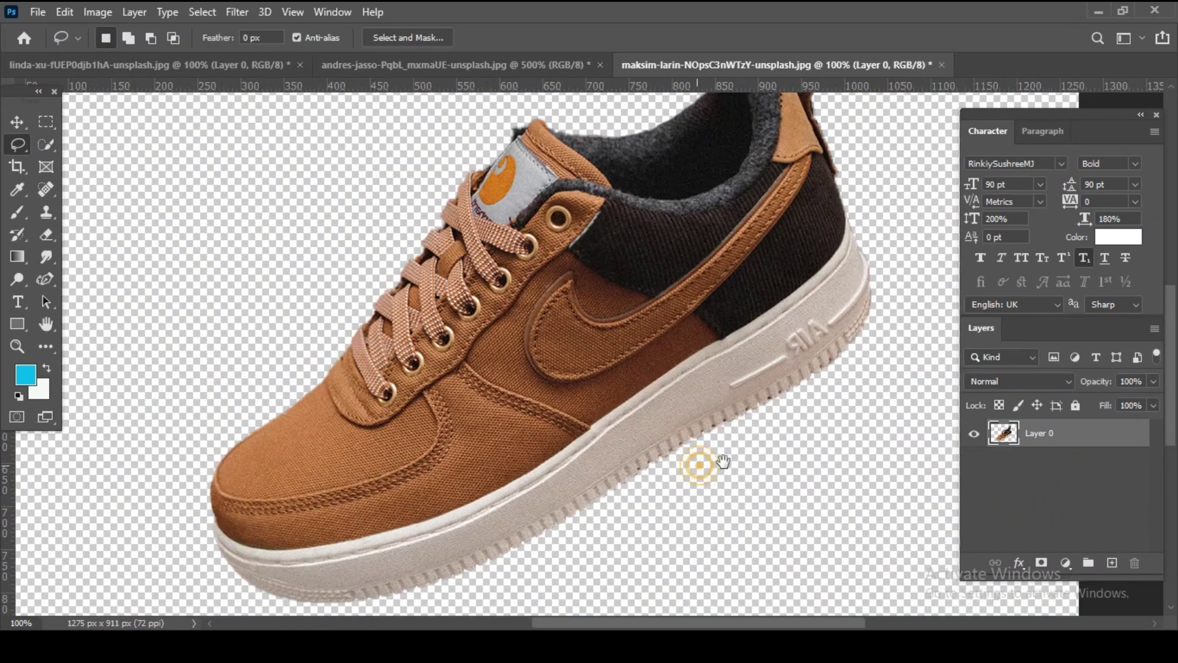
{"action": "scroll", "coordinate": [736, 447], "scroll_direction": "up", "scroll_amount": 1}
{"action": "scroll", "coordinate": [706, 454], "scroll_direction": "up", "scroll_amount": 1}
{"action": "scroll", "coordinate": [619, 454], "scroll_direction": "up", "scroll_amount": 1}
{"action": "left_click_drag", "start_coordinate": [619, 454], "coordinate": [486, 416]}
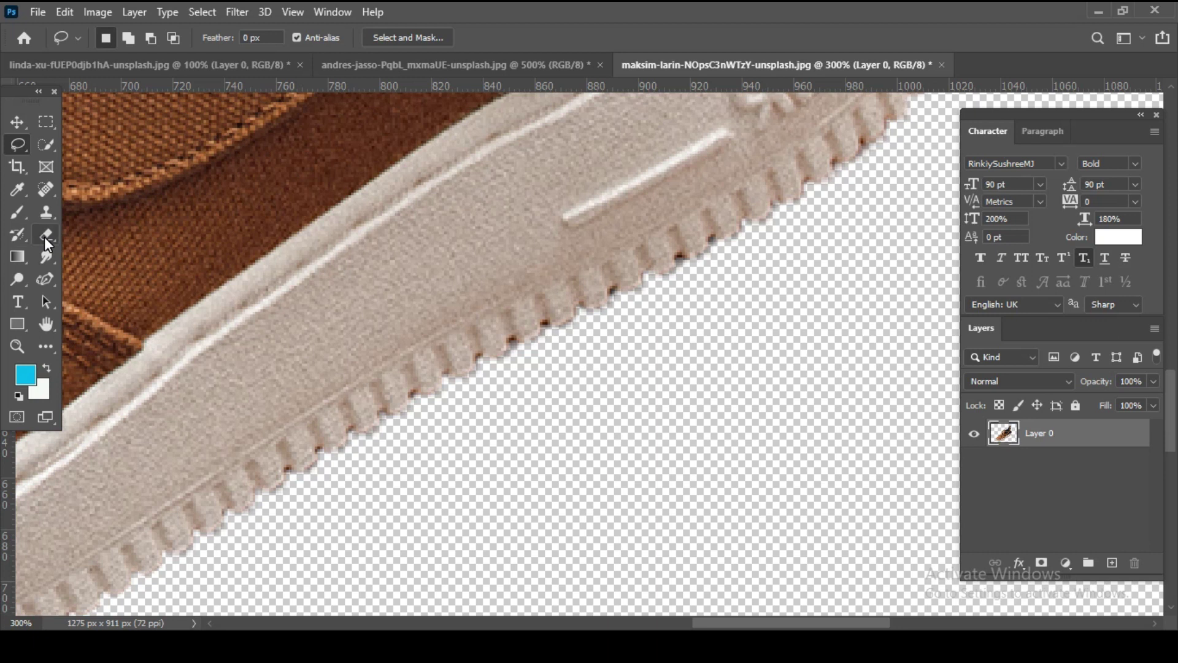
- Erase two dark specks on the sole edge with a slightly smaller Eraser brush
{"action": "left_click", "coordinate": [46, 237]}
{"action": "left_click", "coordinate": [117, 235]}
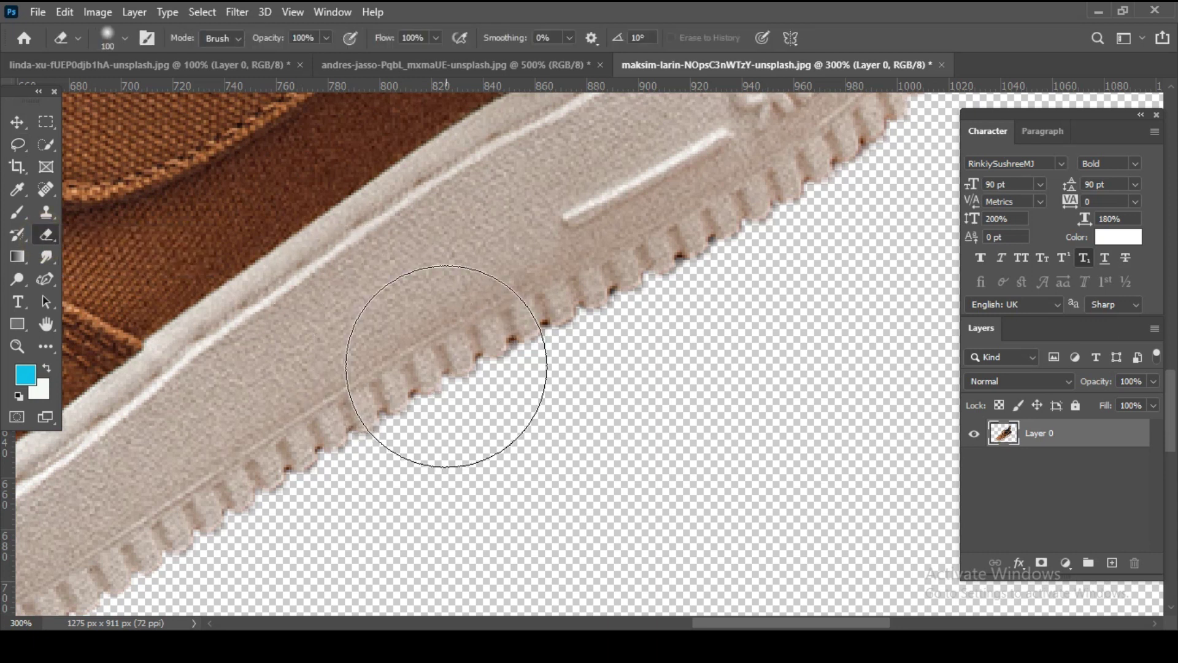
{"action": "key", "text": "bracketleft"}
{"action": "key", "text": "bracketleft"}
{"action": "key", "text": "bracketleft"}
{"action": "key", "text": "bracketleft"}
{"action": "scroll", "coordinate": [575, 358], "scroll_direction": "up", "scroll_amount": 1}
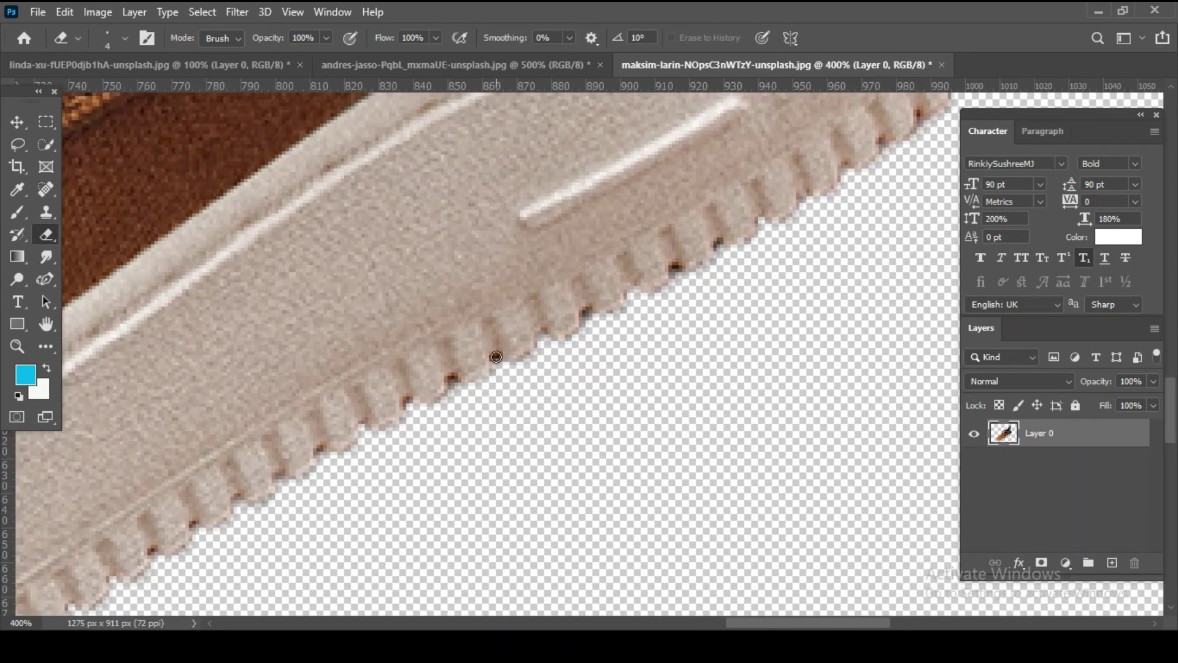
{"action": "left_click", "coordinate": [451, 380]}
{"action": "left_click", "coordinate": [588, 316]}
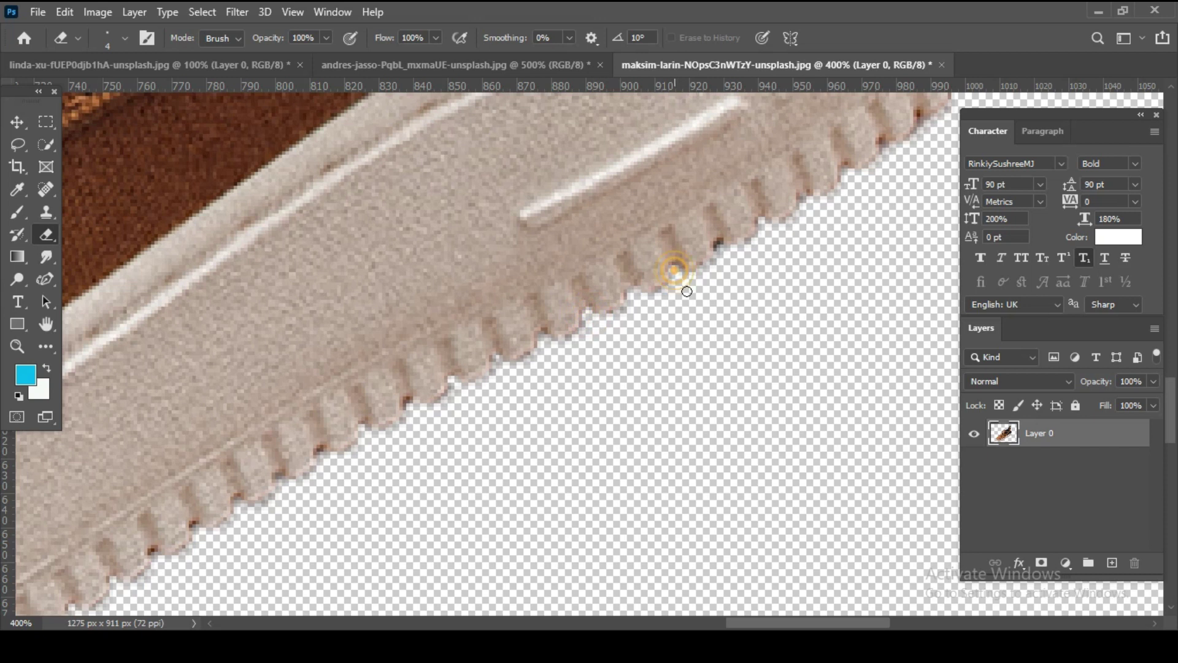
- Scroll and pan along the sole to reach another stretch of its edge
{"action": "scroll", "coordinate": [479, 381], "scroll_direction": "down", "scroll_amount": 2}
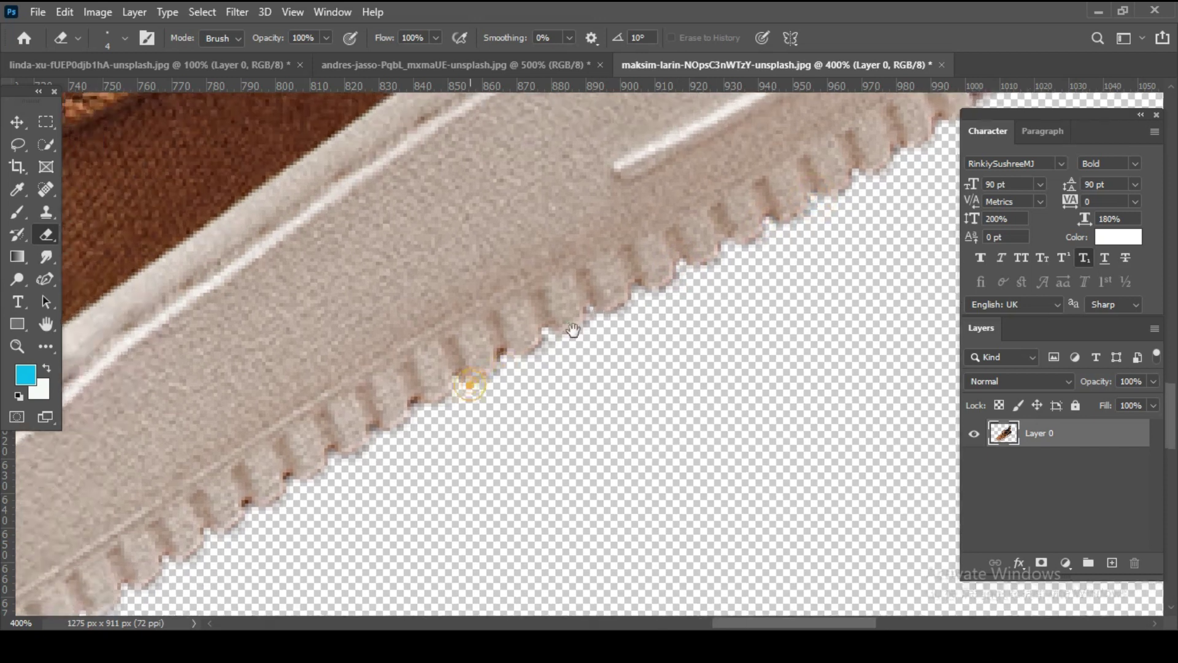
{"action": "scroll", "coordinate": [489, 356], "scroll_direction": "left", "scroll_amount": 3}
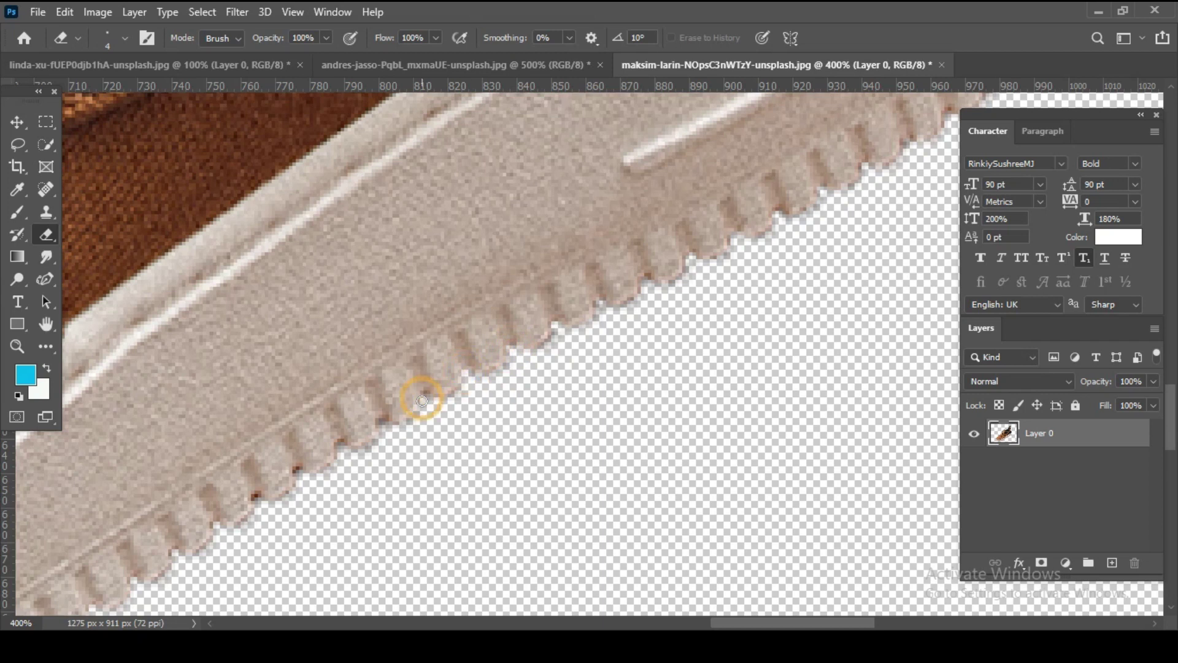
{"action": "scroll", "coordinate": [465, 441], "scroll_direction": "down", "scroll_amount": 2}
{"action": "scroll", "coordinate": [489, 407], "scroll_direction": "left", "scroll_amount": 3}
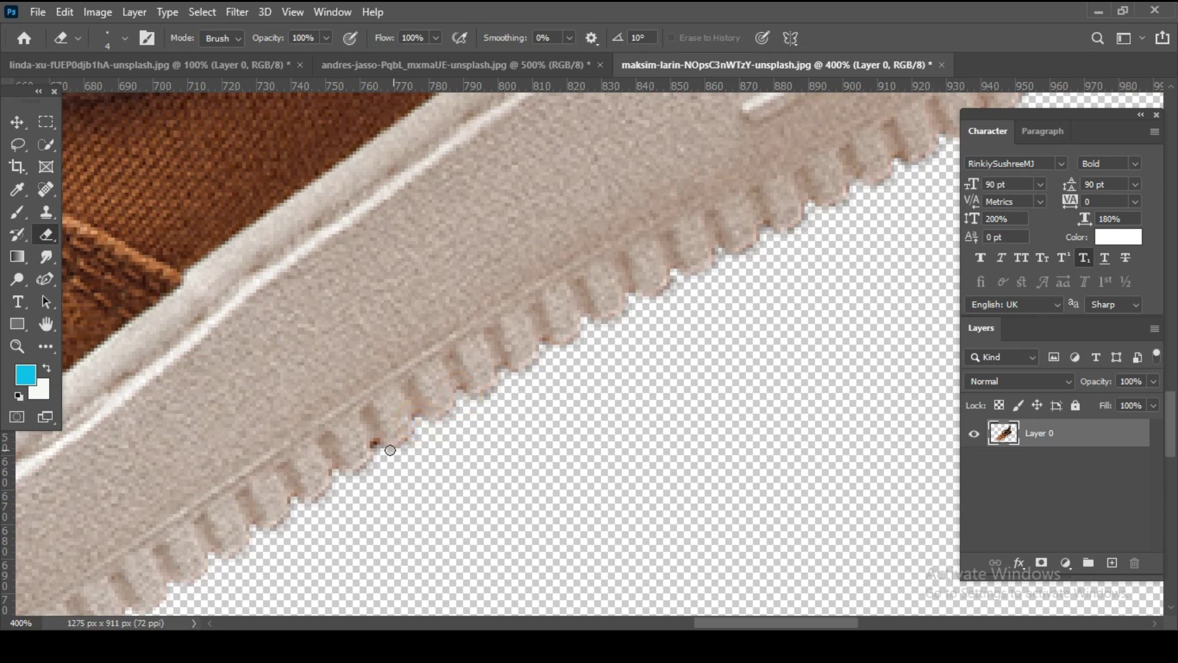
{"action": "scroll", "coordinate": [606, 482], "scroll_direction": "down", "scroll_amount": 1}
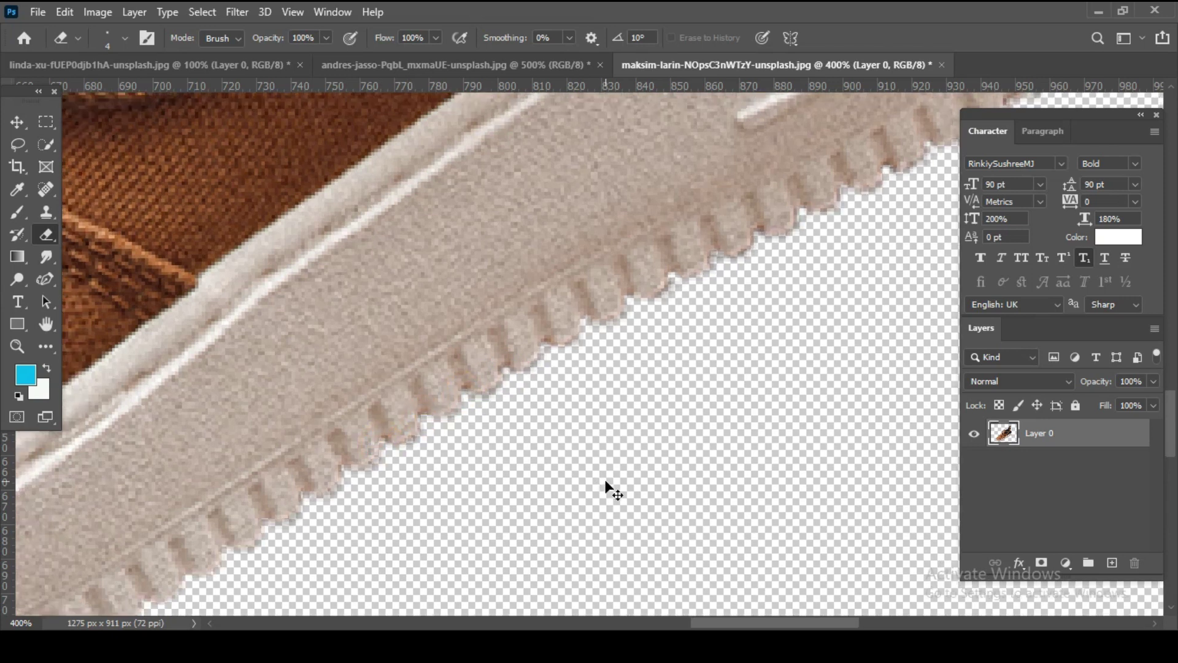
{"action": "scroll", "coordinate": [605, 482], "scroll_direction": "down", "scroll_amount": 1}
{"action": "left_click_drag", "start_coordinate": [635, 368], "coordinate": [501, 415]}
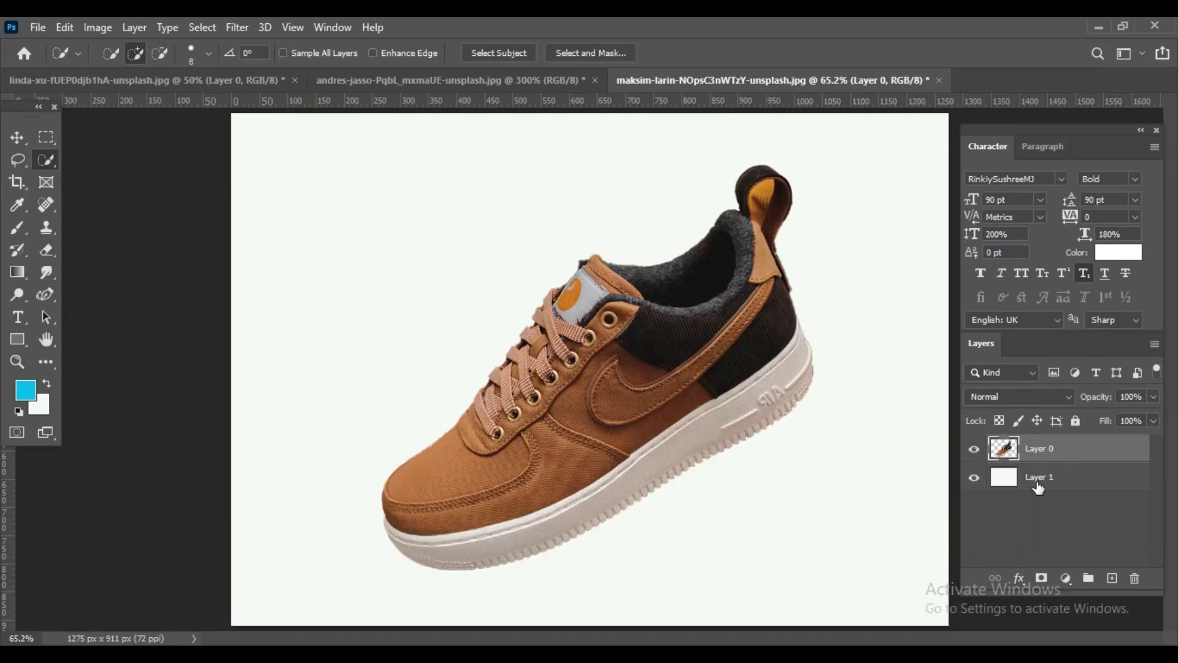
- Select Layer 1, then Layer 0, and add an empty Layer 2 beneath the sneaker
{"action": "left_click", "coordinate": [1038, 485]}
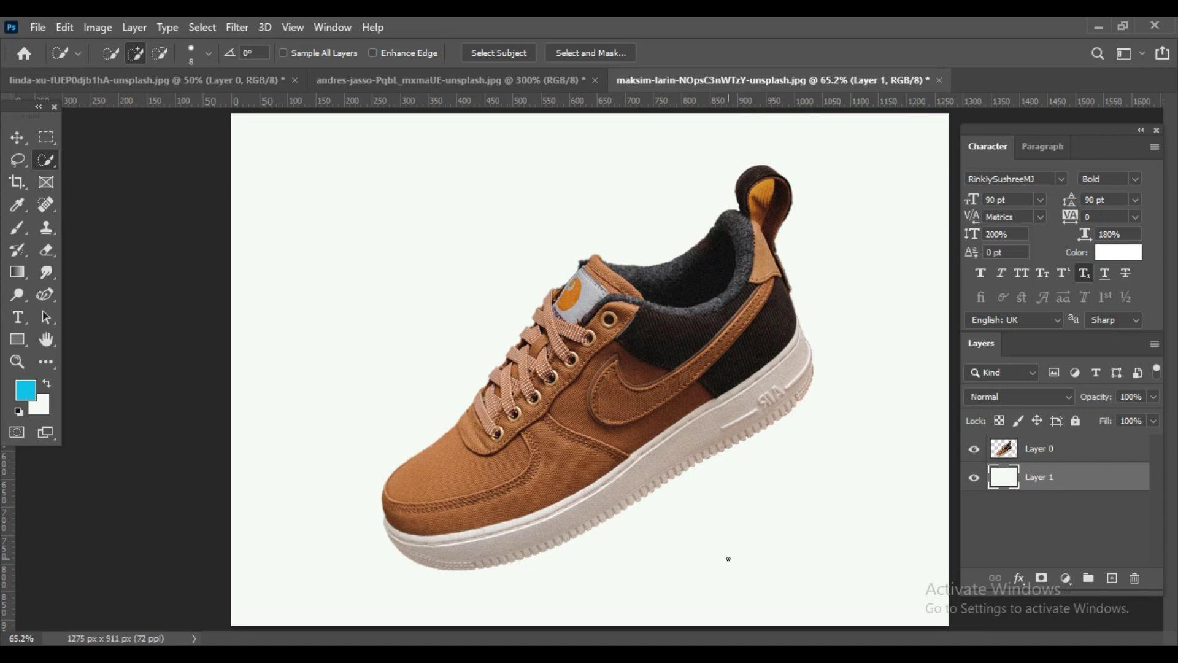
{"action": "left_click", "coordinate": [1039, 449]}
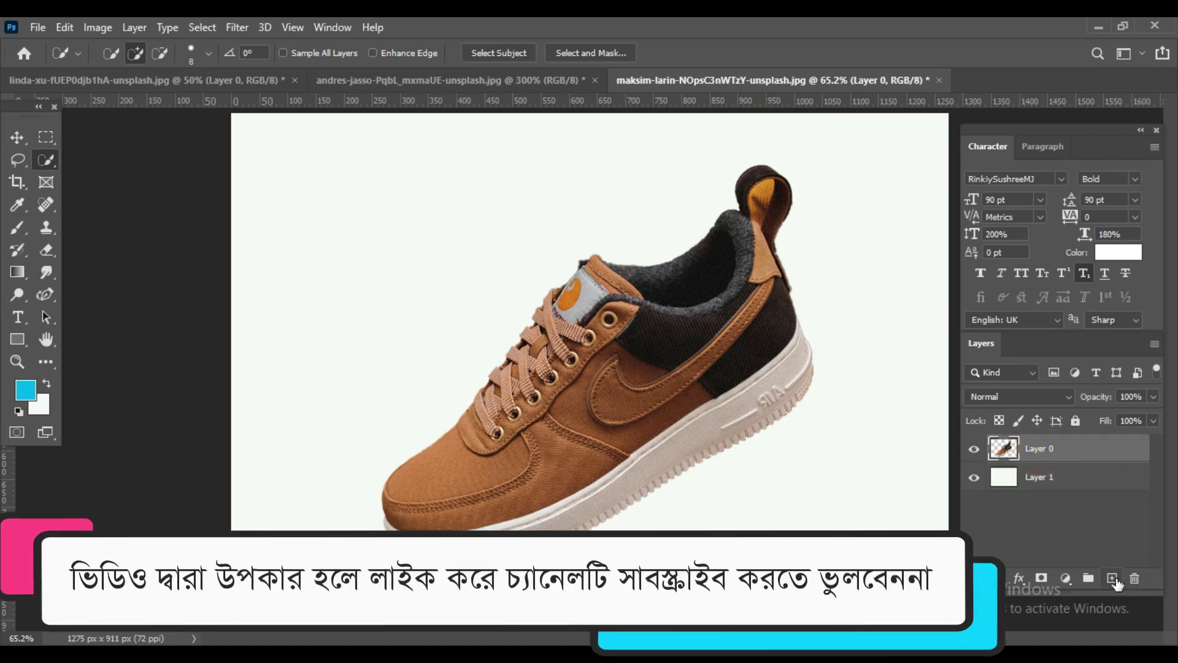
{"action": "left_click", "coordinate": [1115, 579], "text": "ctrl"}
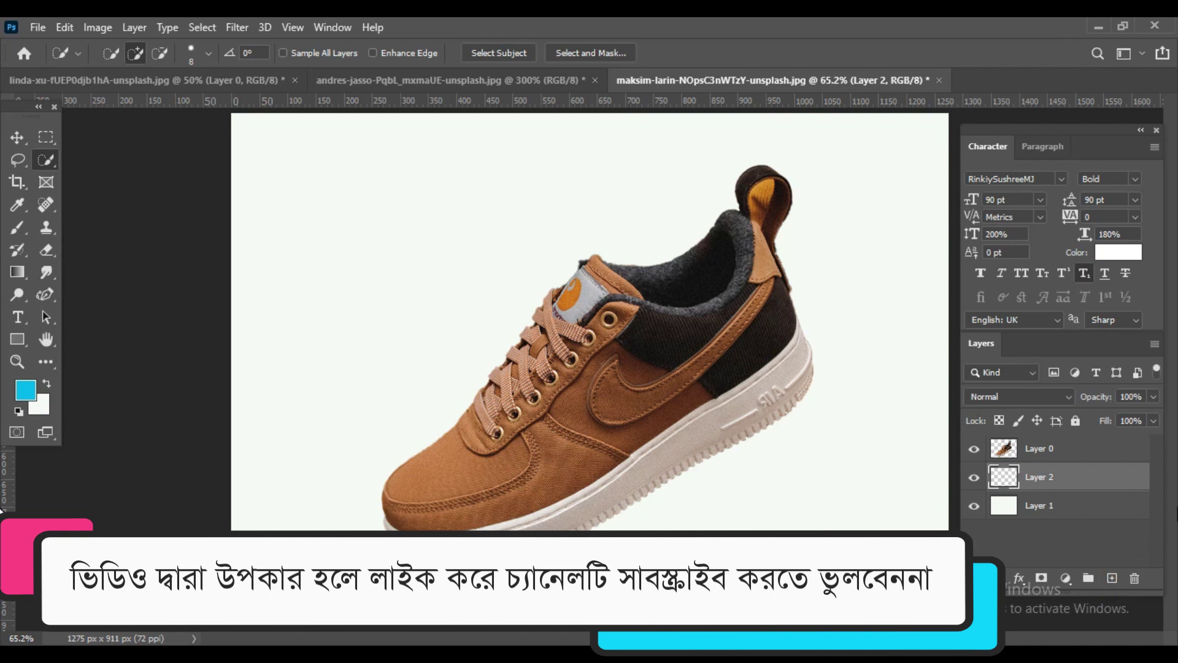
- Switch to the Brush tool and set the foreground colour to black
{"action": "key", "text": "b"}
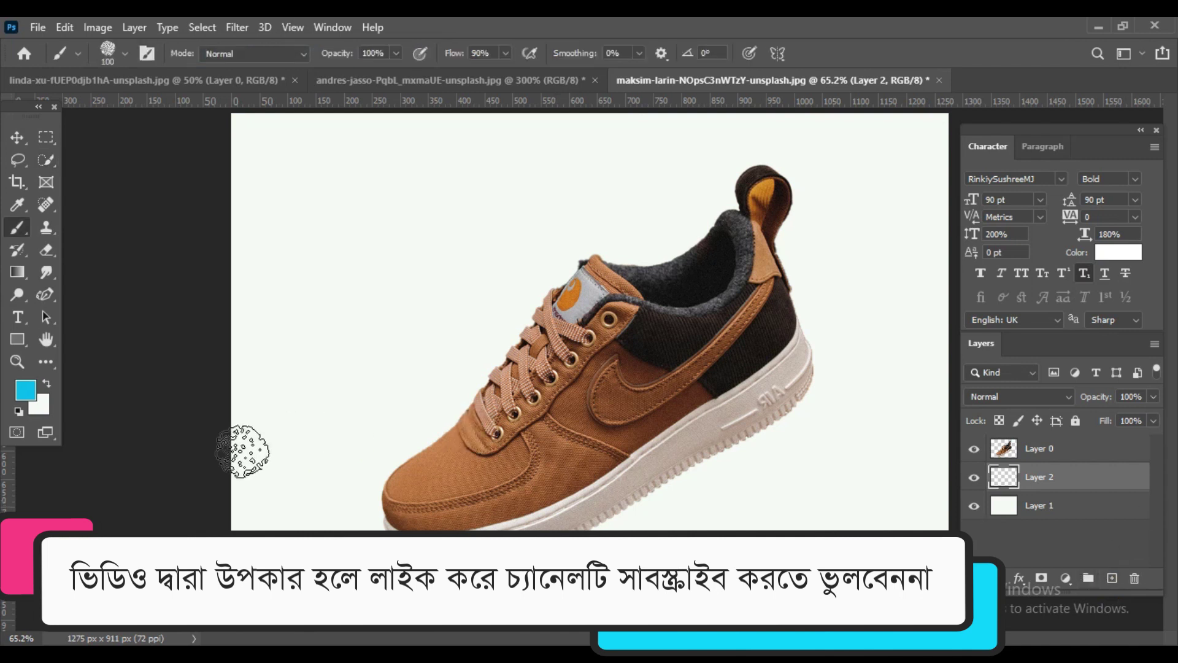
{"action": "left_click", "coordinate": [34, 392]}
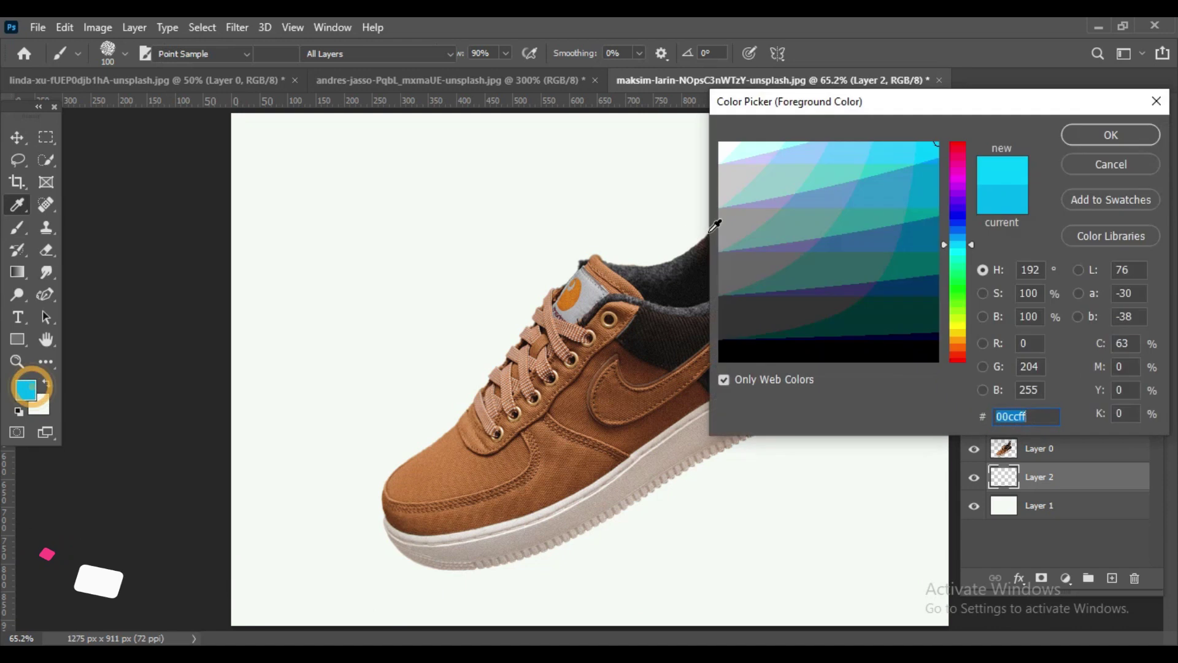
{"action": "left_click", "coordinate": [803, 355]}
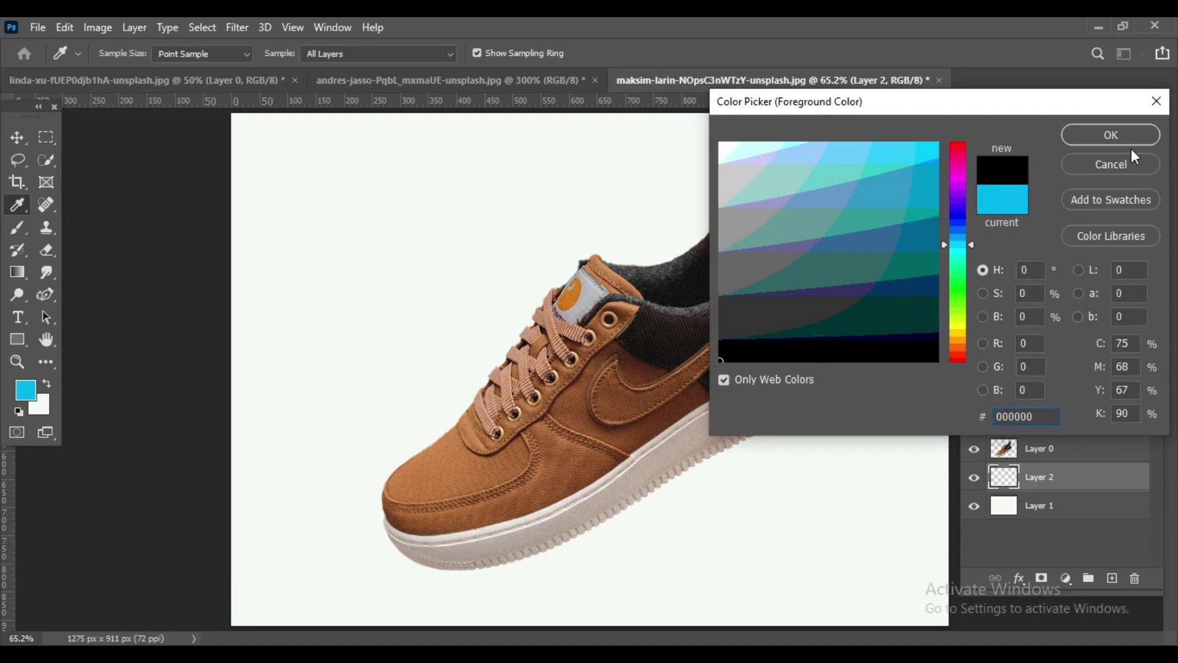
{"action": "left_click", "coordinate": [1111, 135]}
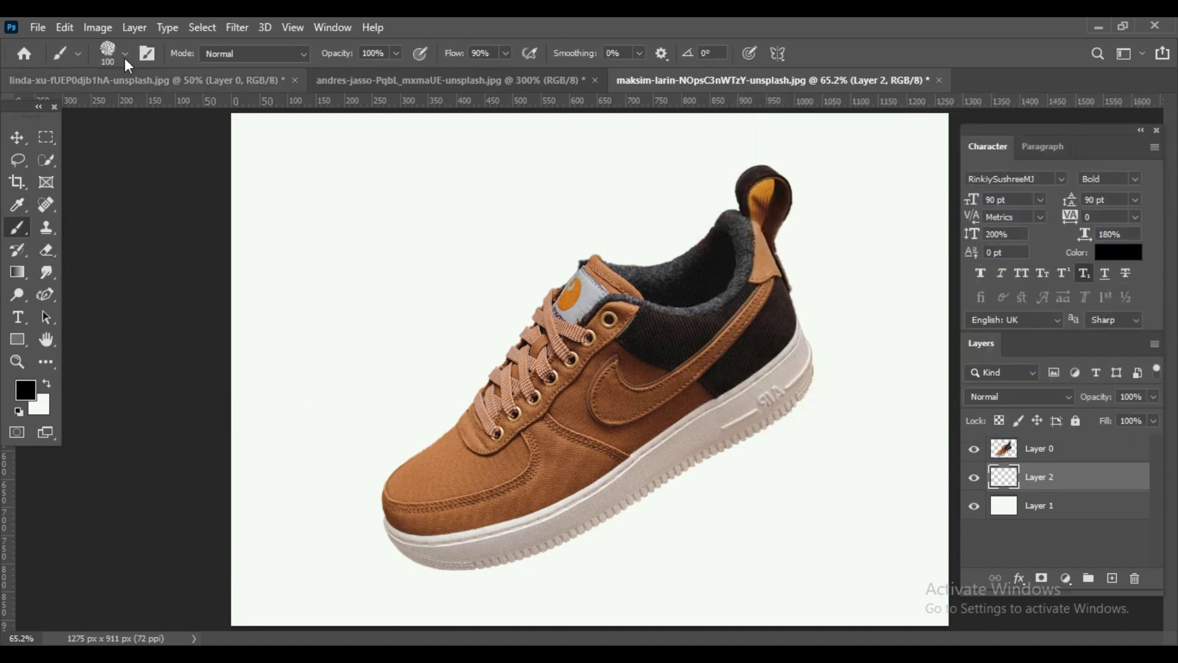
- Choose the Soft Round Pressure Size brush at 0% hardness and enlarge it to 400 px
{"action": "left_click", "coordinate": [122, 53]}
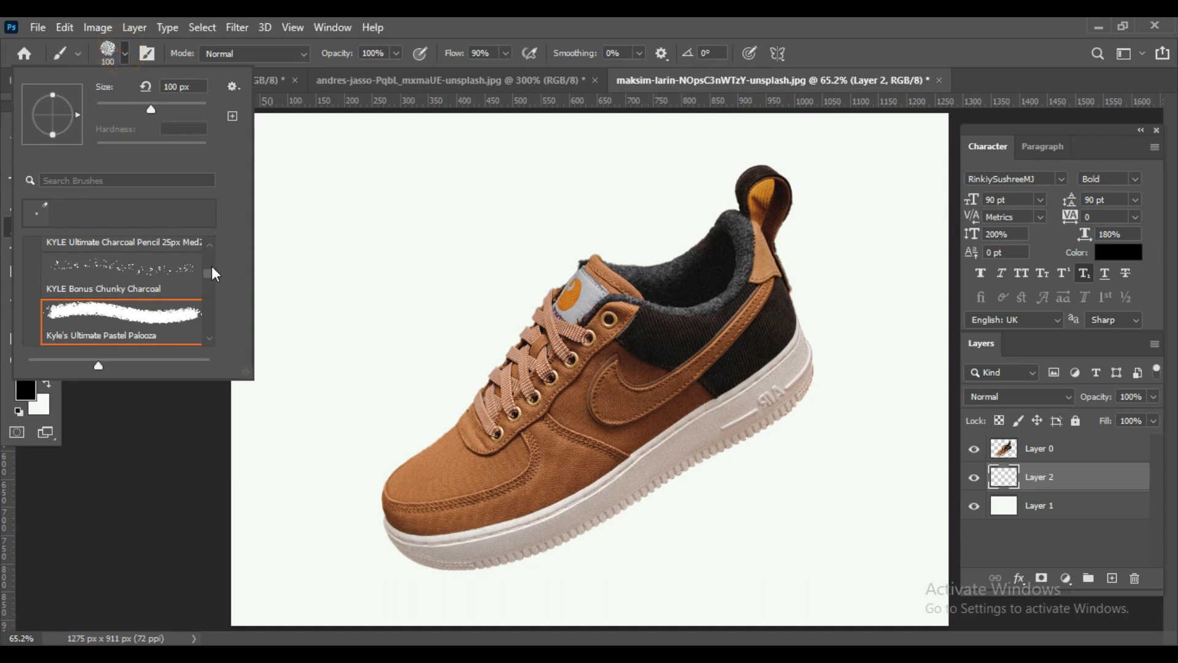
{"action": "left_click_drag", "start_coordinate": [214, 274], "coordinate": [210, 255]}
{"action": "left_click", "coordinate": [68, 322]}
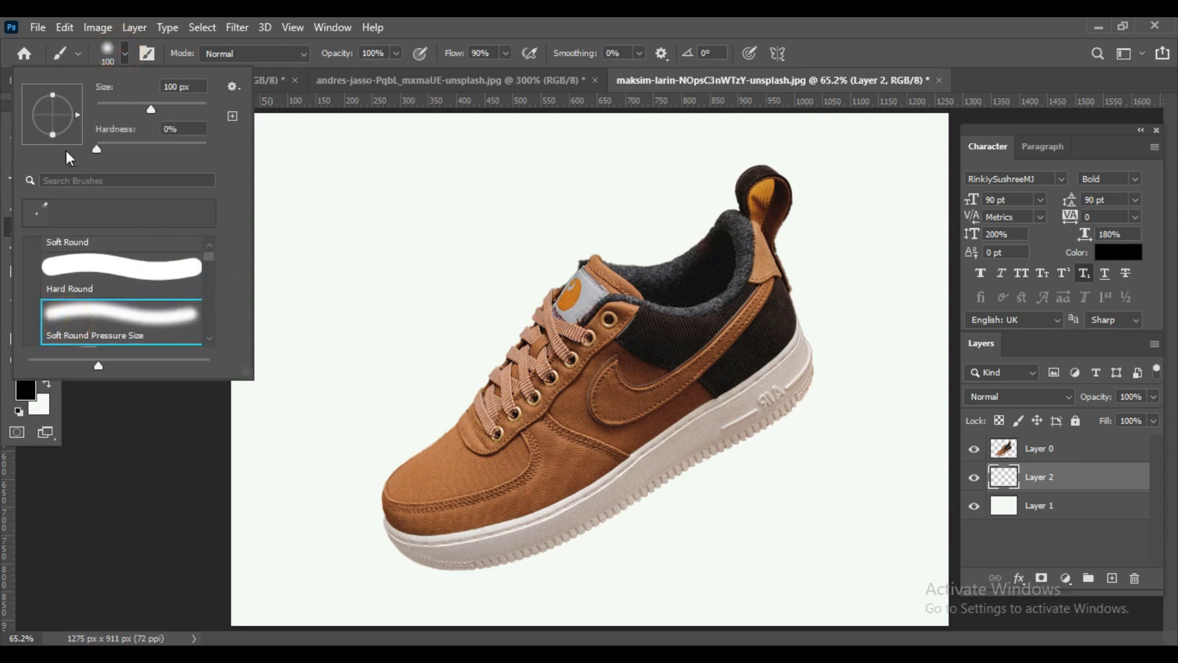
{"action": "left_click", "coordinate": [97, 150]}
{"action": "left_click", "coordinate": [142, 323]}
{"action": "left_click", "coordinate": [631, 507]}
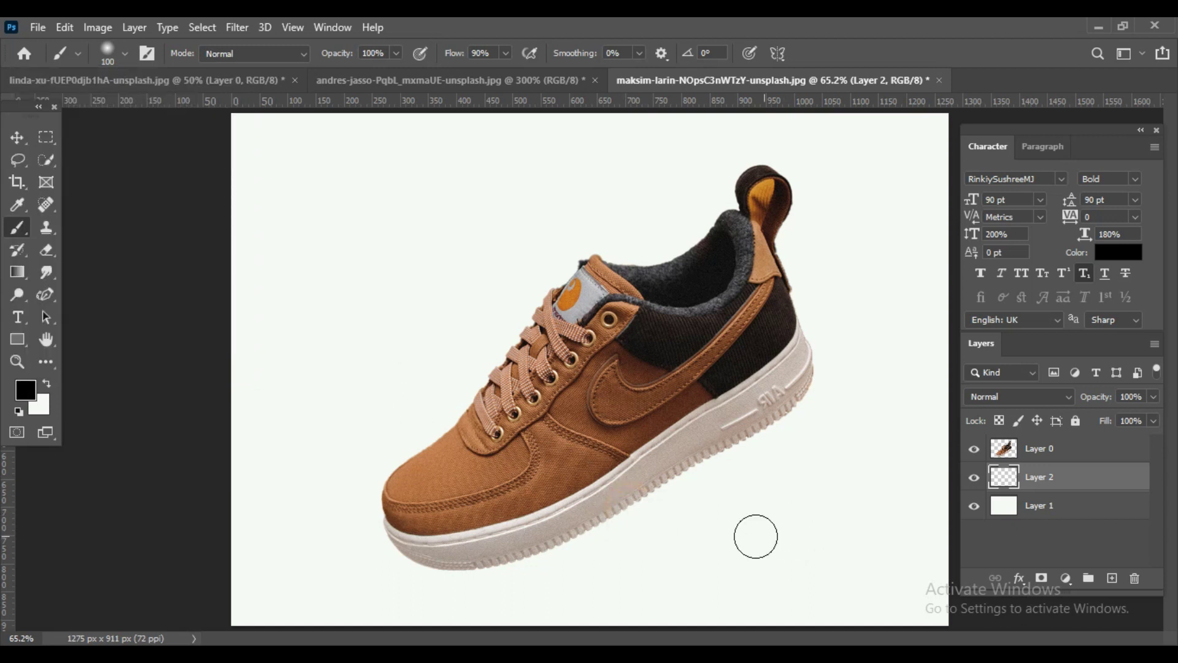
{"action": "key", "text": "bracketright"}
{"action": "key", "text": "bracketright"}
{"action": "key", "text": "bracketright"}
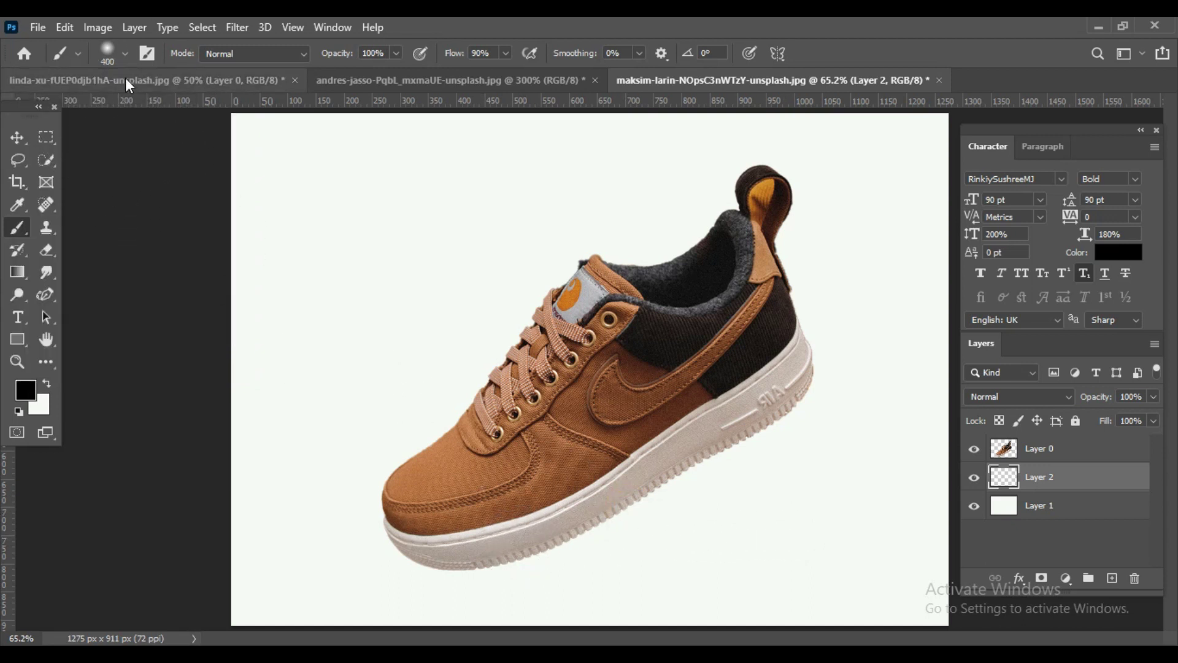
- Flatten and tilt the brush tip into an angled ellipse, sized to 500 px
{"action": "left_click", "coordinate": [127, 54]}
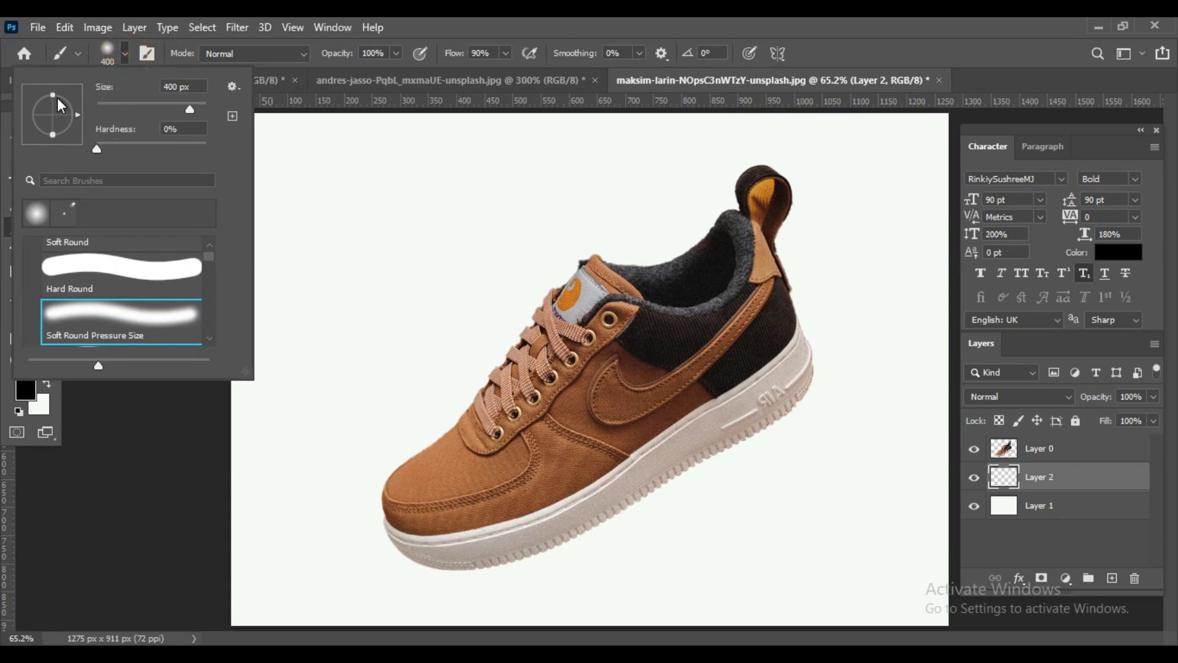
{"action": "left_click_drag", "start_coordinate": [54, 98], "coordinate": [54, 108]}
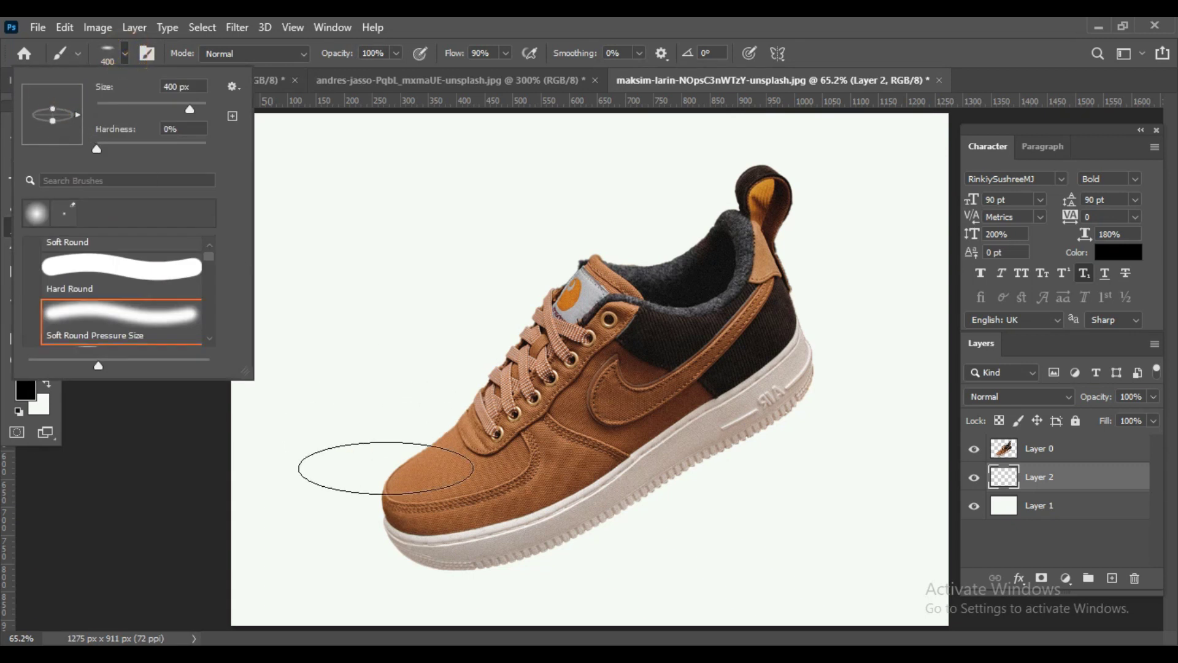
{"action": "left_click_drag", "start_coordinate": [78, 117], "coordinate": [70, 100]}
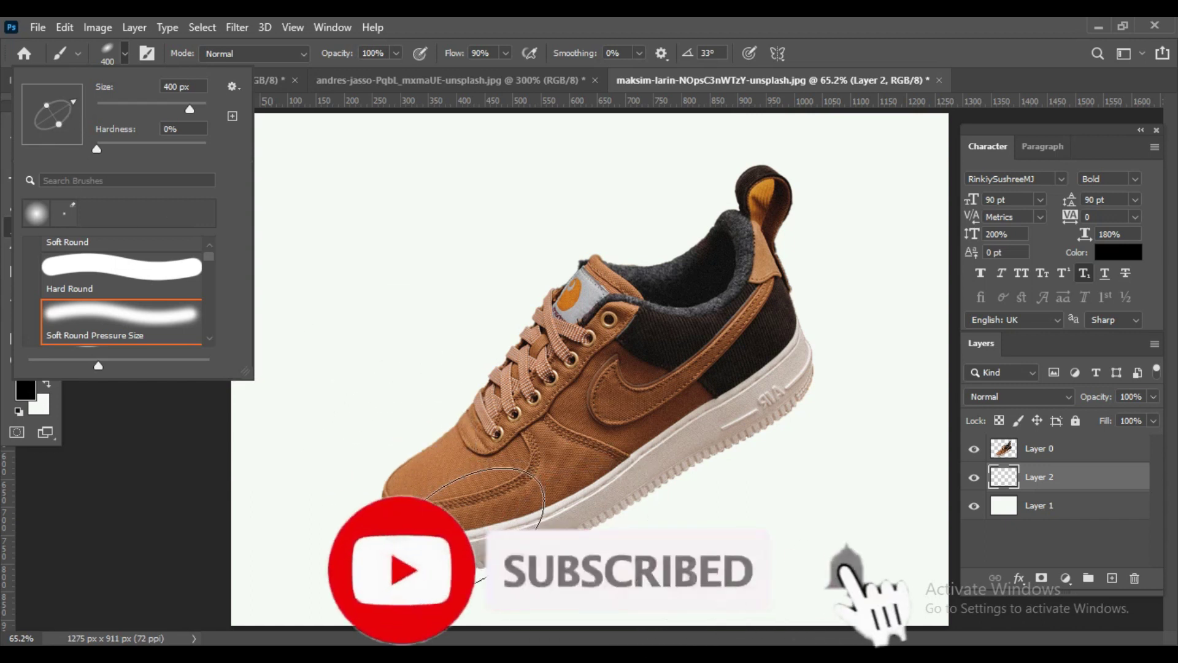
{"action": "left_click", "coordinate": [502, 497]}
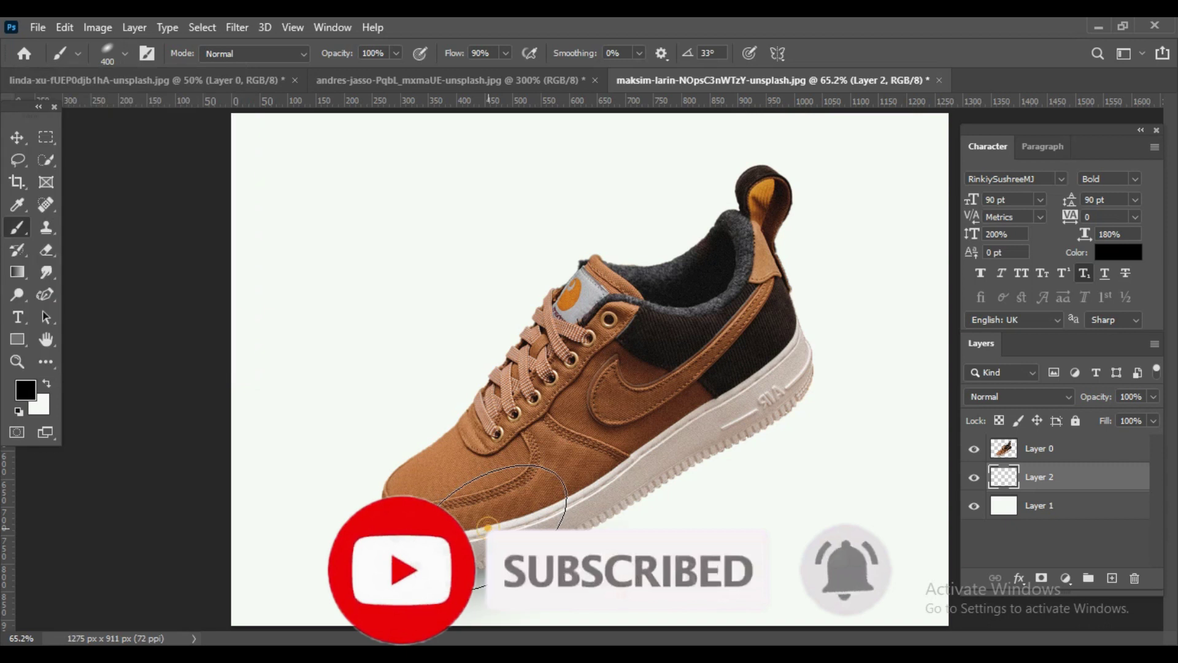
{"action": "key", "text": "bracketright"}
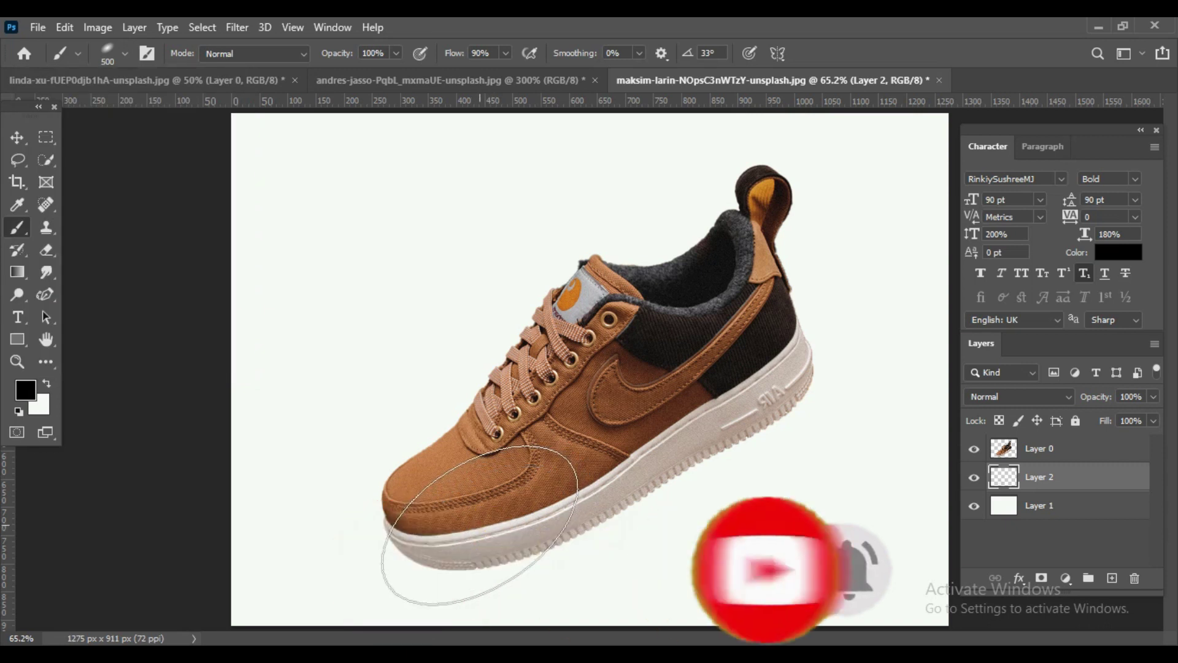
- Paint soft black dabs on Layer 2 under the sneaker's toe, sole and middle
{"action": "left_click", "coordinate": [488, 511]}
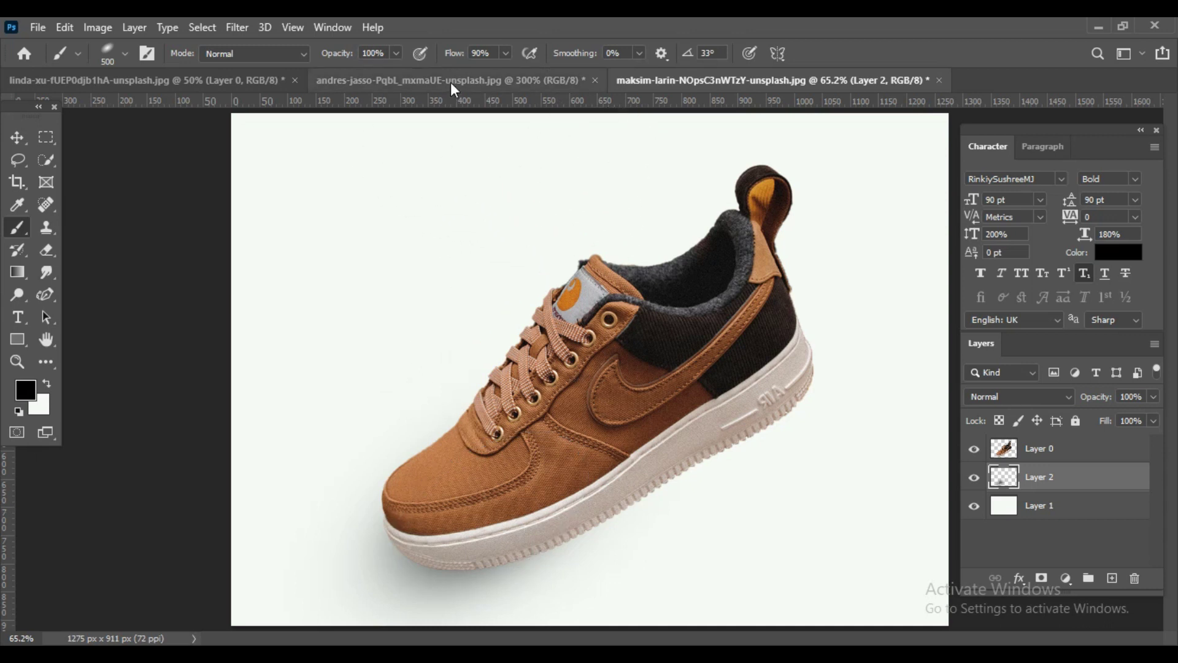
{"action": "left_click", "coordinate": [506, 53]}
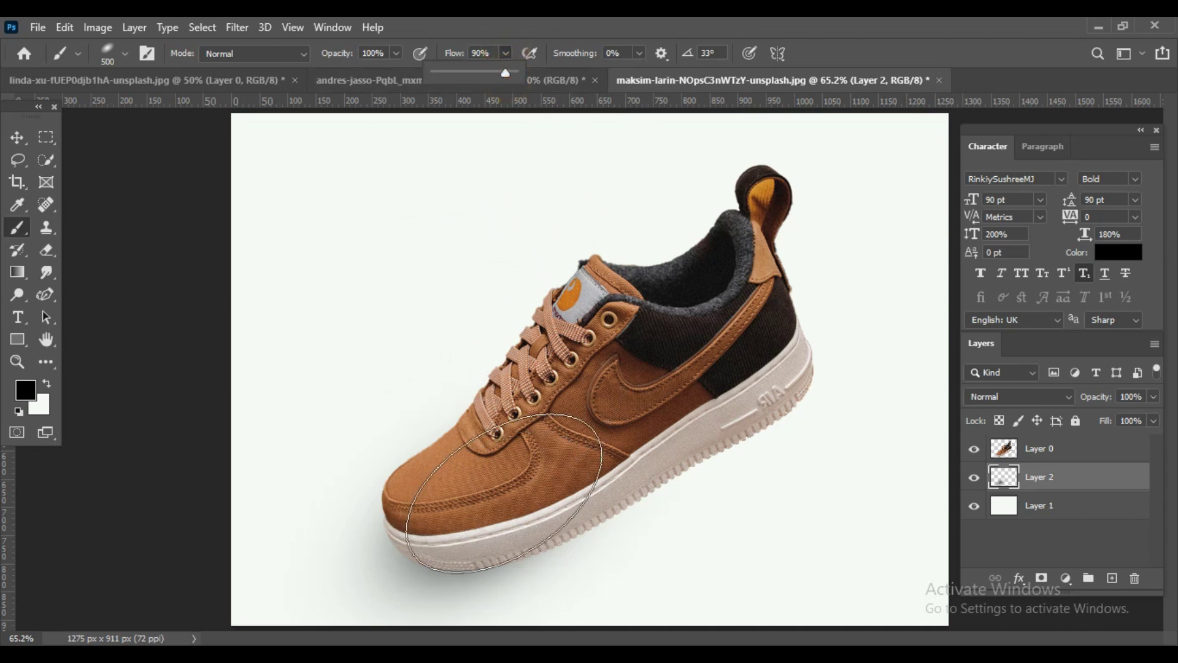
{"action": "left_click", "coordinate": [509, 510]}
{"action": "left_click", "coordinate": [510, 499]}
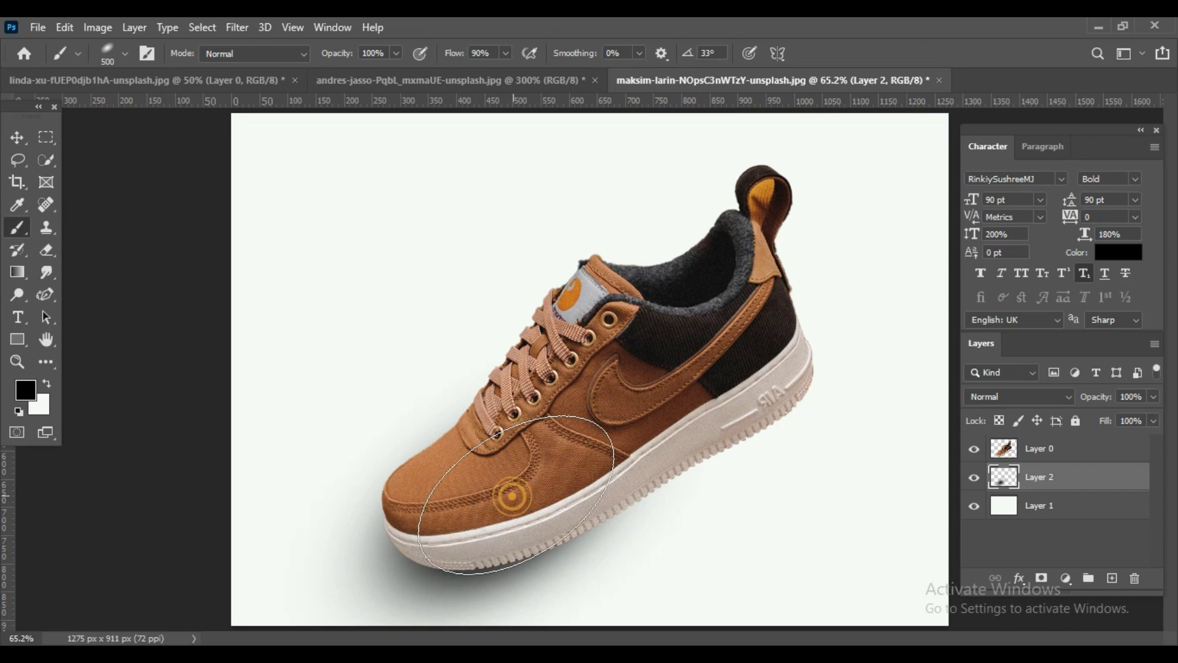
{"action": "left_click", "coordinate": [545, 462]}
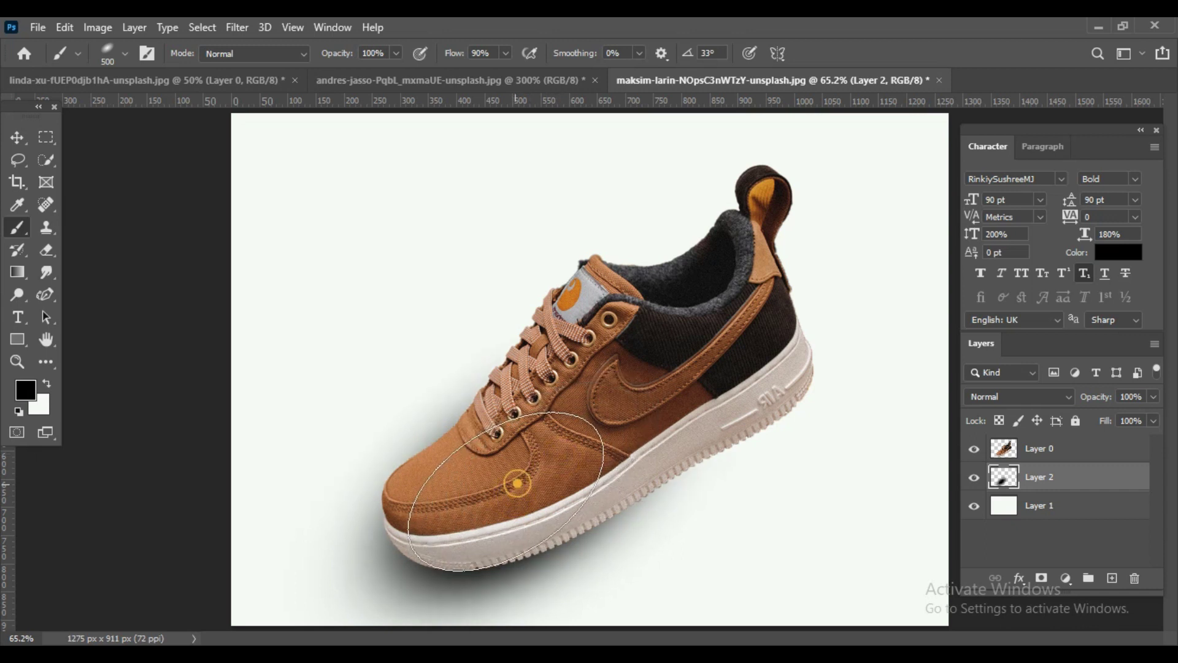
{"action": "left_click", "coordinate": [517, 484]}
{"action": "left_click", "coordinate": [578, 439]}
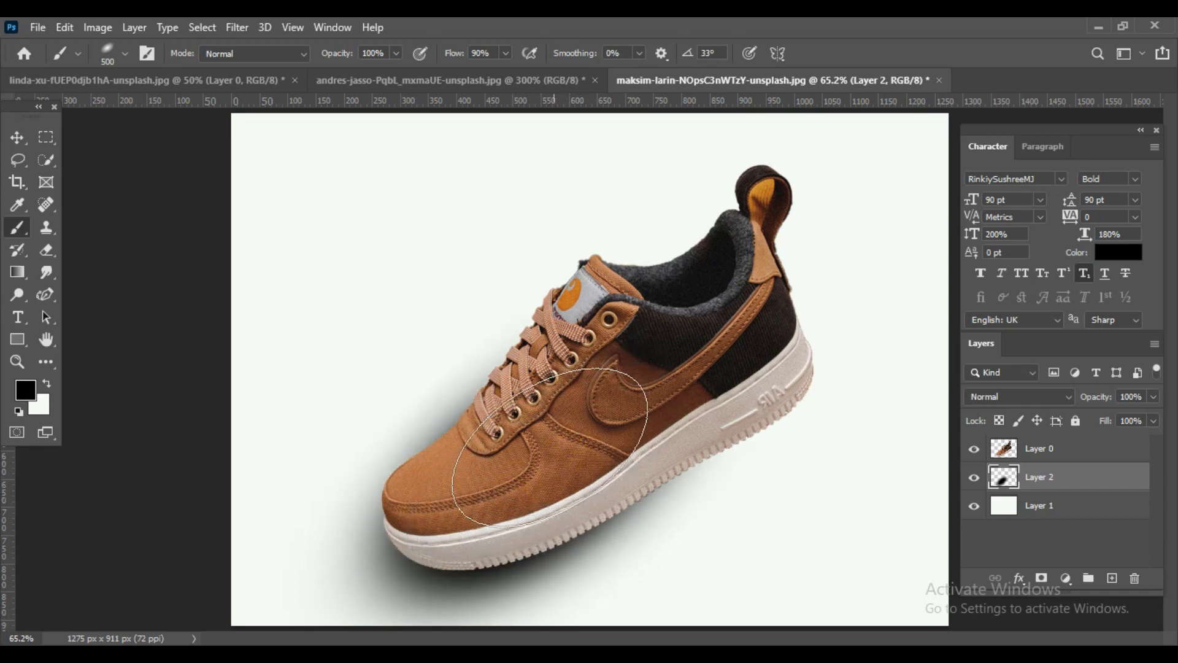
{"action": "left_click", "coordinate": [515, 465]}
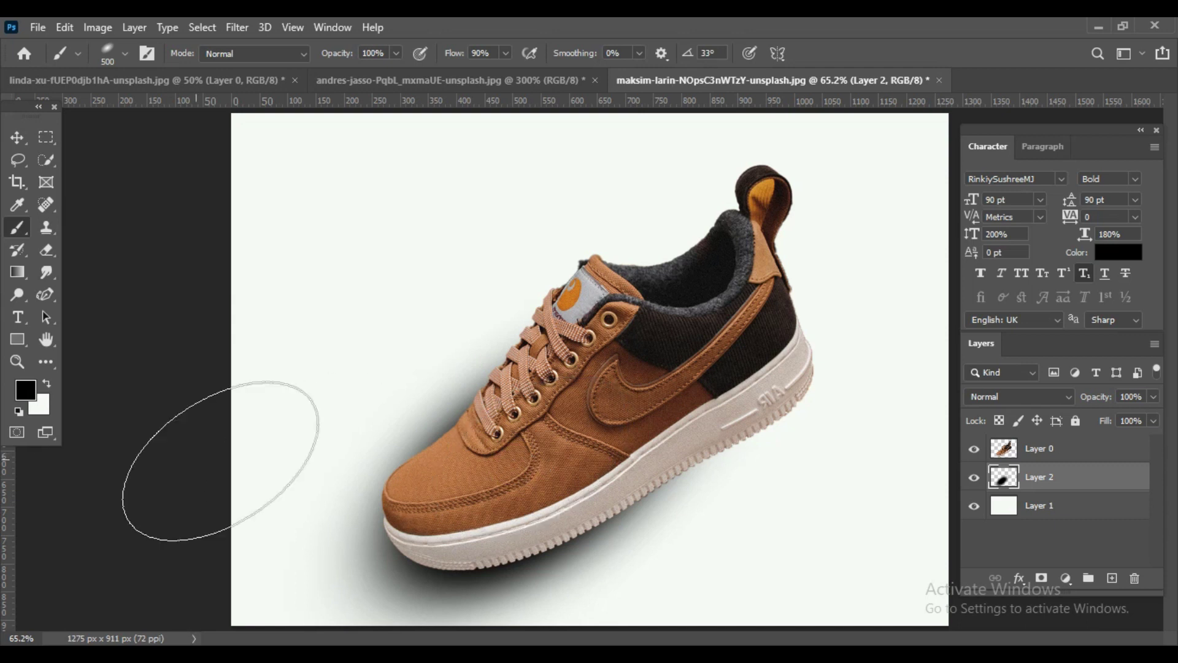
{"action": "left_click", "coordinate": [19, 139]}
- With a 200 px eraser, remove stray shadow and lighten it under the sole and toe
{"action": "key", "text": "ctrl+minus"}
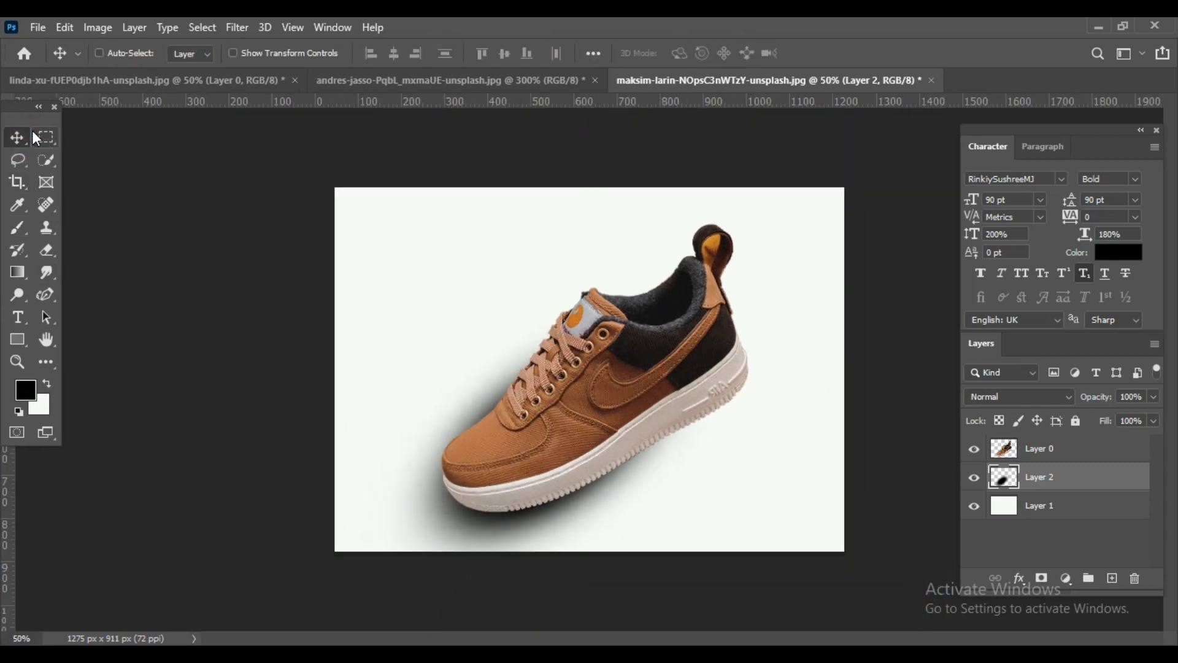
{"action": "key", "text": "ctrl+minus"}
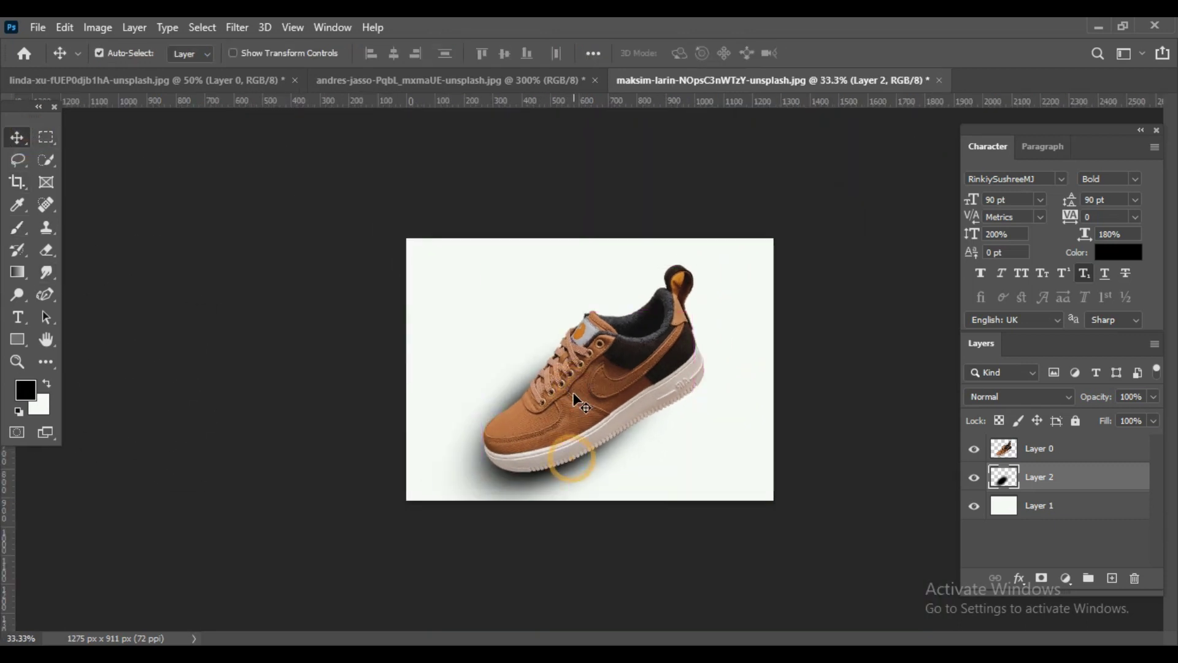
{"action": "key", "text": "r"}
{"action": "key", "text": "e"}
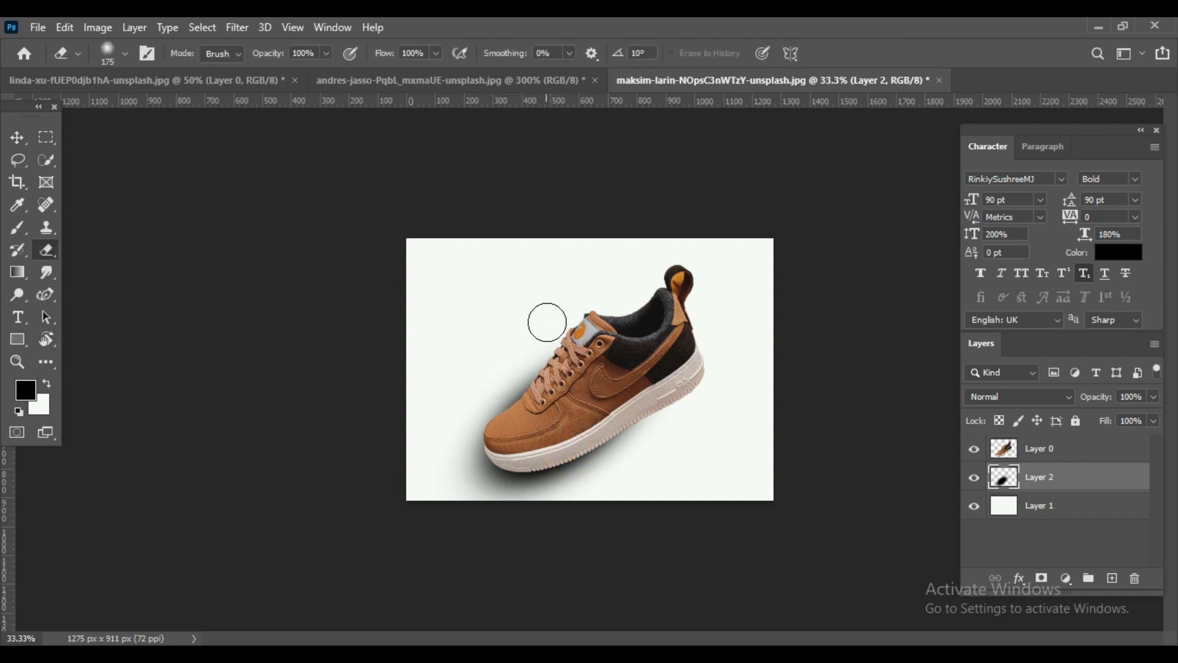
{"action": "key", "text": "ctrl+plus"}
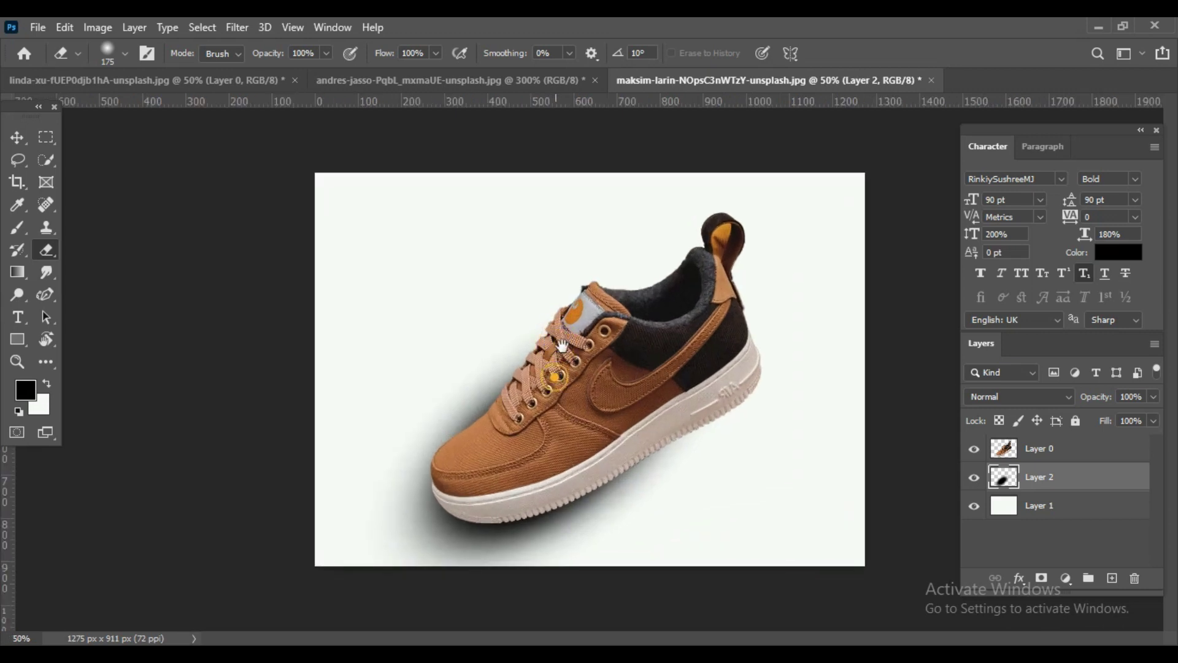
{"action": "key", "text": "bracketright"}
{"action": "key", "text": "bracketright"}
{"action": "key", "text": "bracketleft"}
{"action": "left_click_drag", "start_coordinate": [530, 301], "coordinate": [505, 334]}
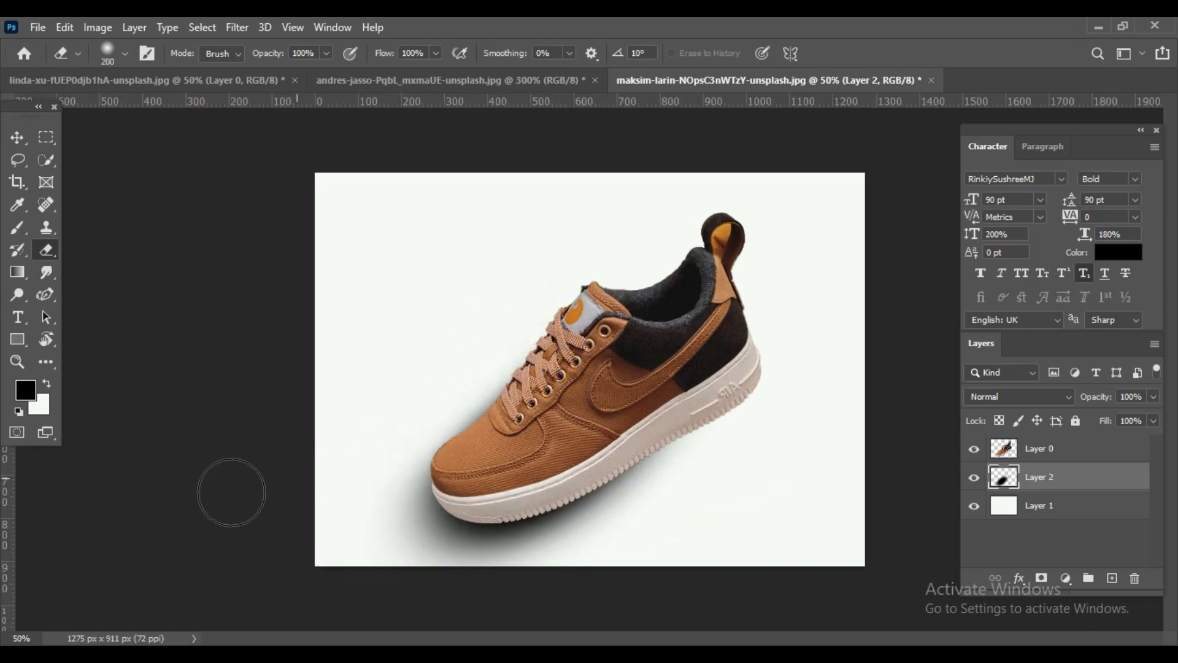
{"action": "left_click", "coordinate": [499, 319]}
{"action": "left_click_drag", "start_coordinate": [819, 483], "coordinate": [429, 553]}
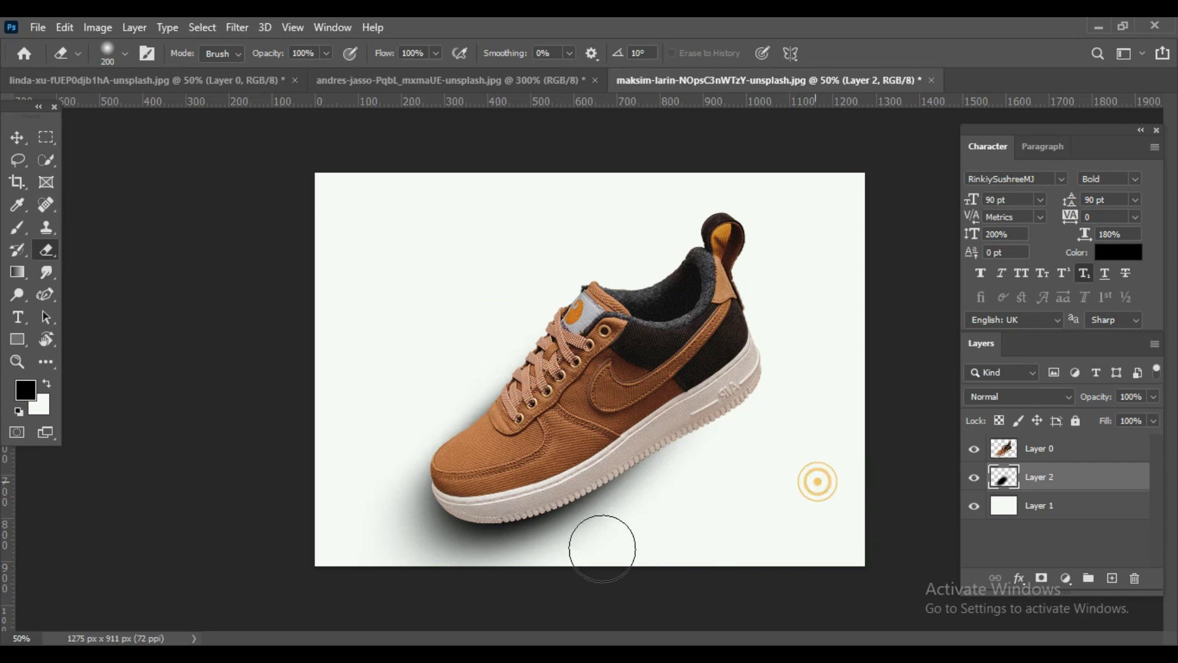
{"action": "left_click_drag", "start_coordinate": [334, 449], "coordinate": [395, 526]}
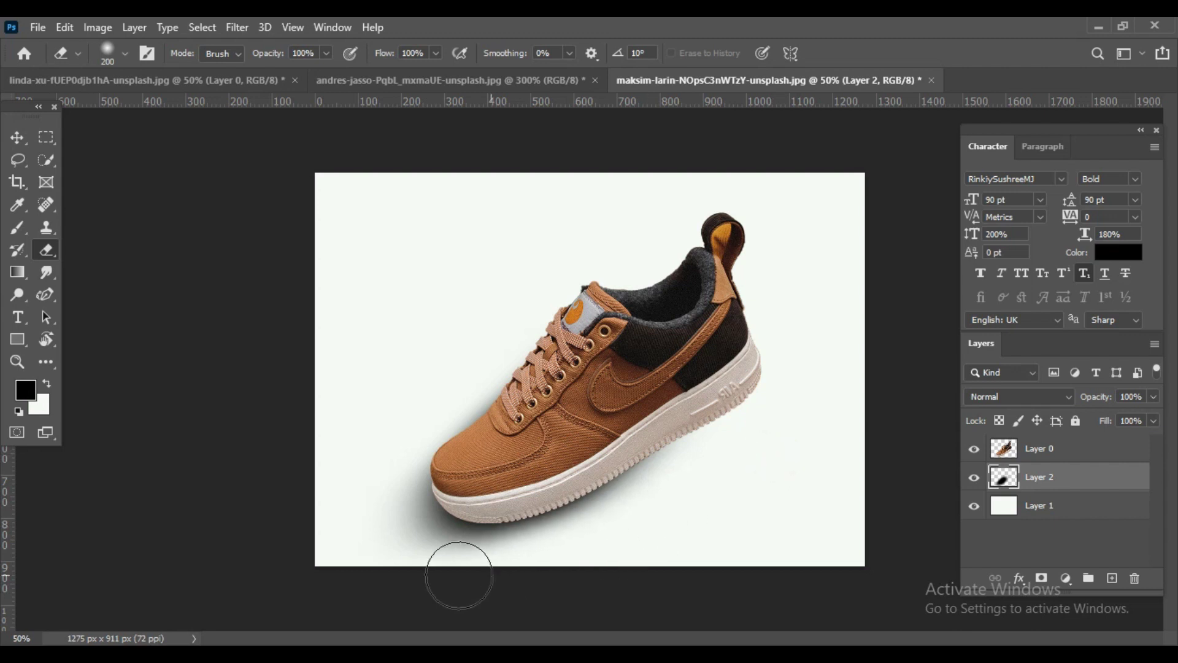
- Compare with Layer 2 hidden, then clean remaining shadow edges using a 125 px eraser
{"action": "left_click", "coordinate": [975, 476]}
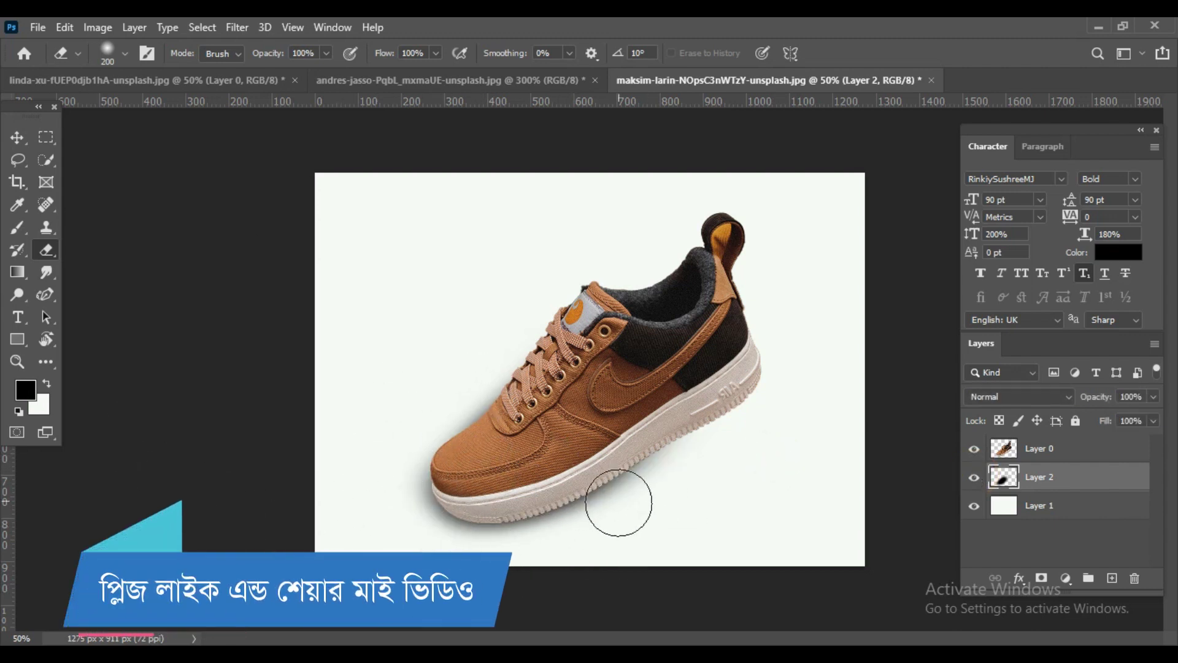
{"action": "key", "text": "bracketleft"}
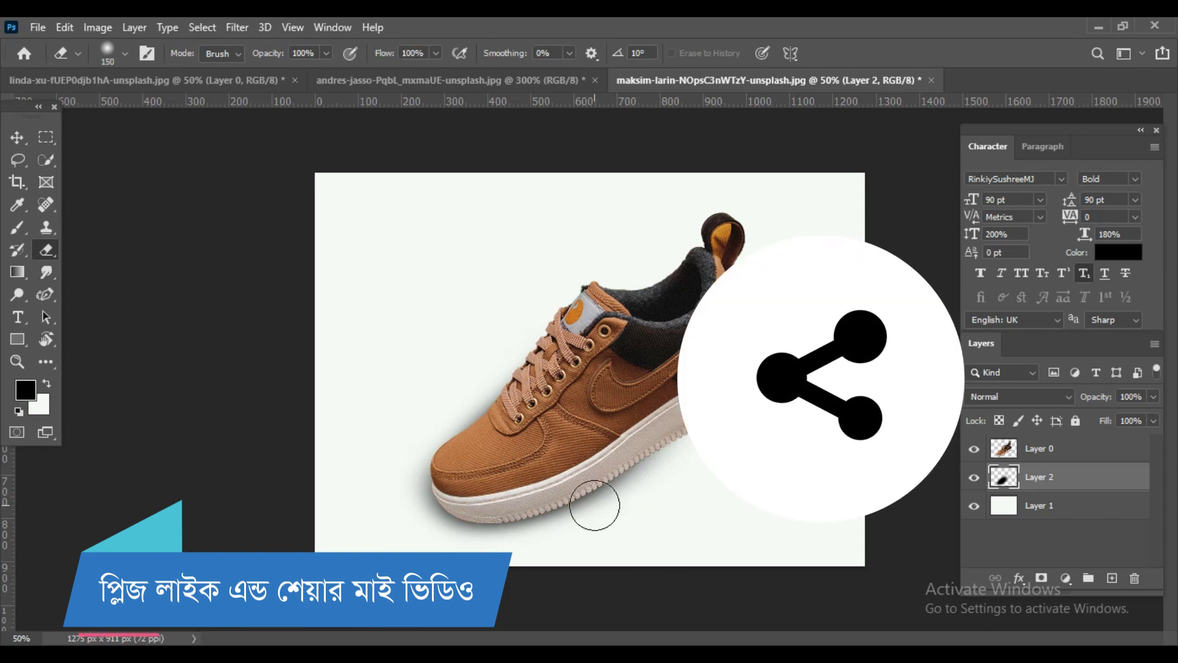
{"action": "key", "text": "bracketleft"}
{"action": "key", "text": "bracketleft"}
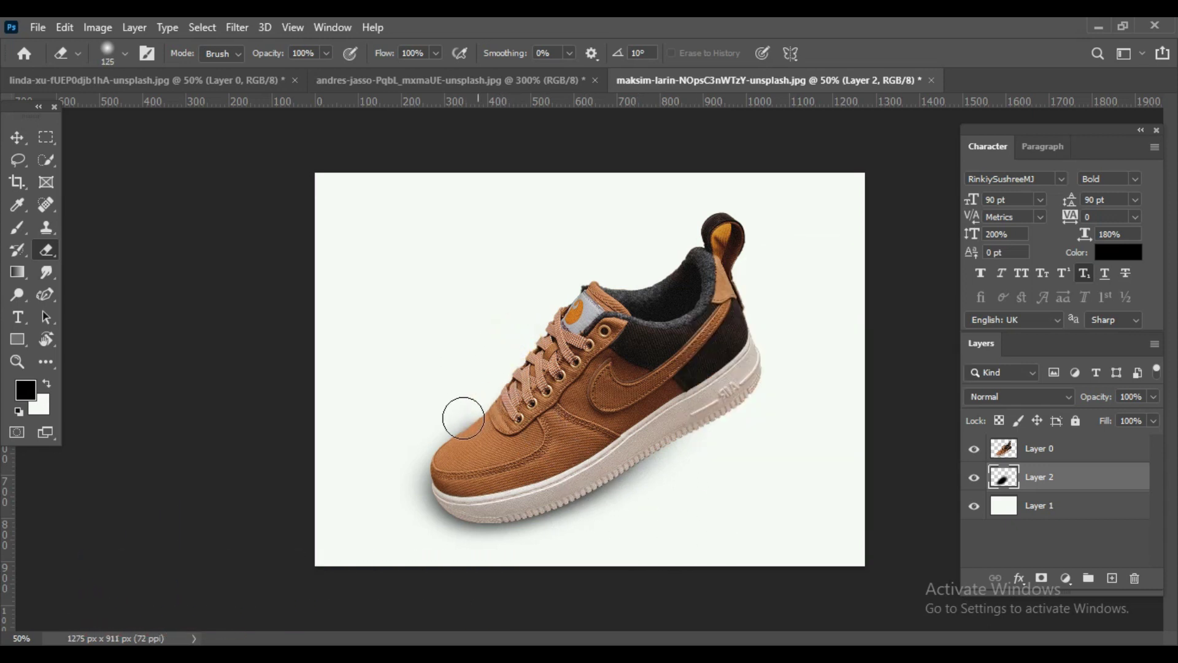
{"action": "left_click", "coordinate": [507, 348]}
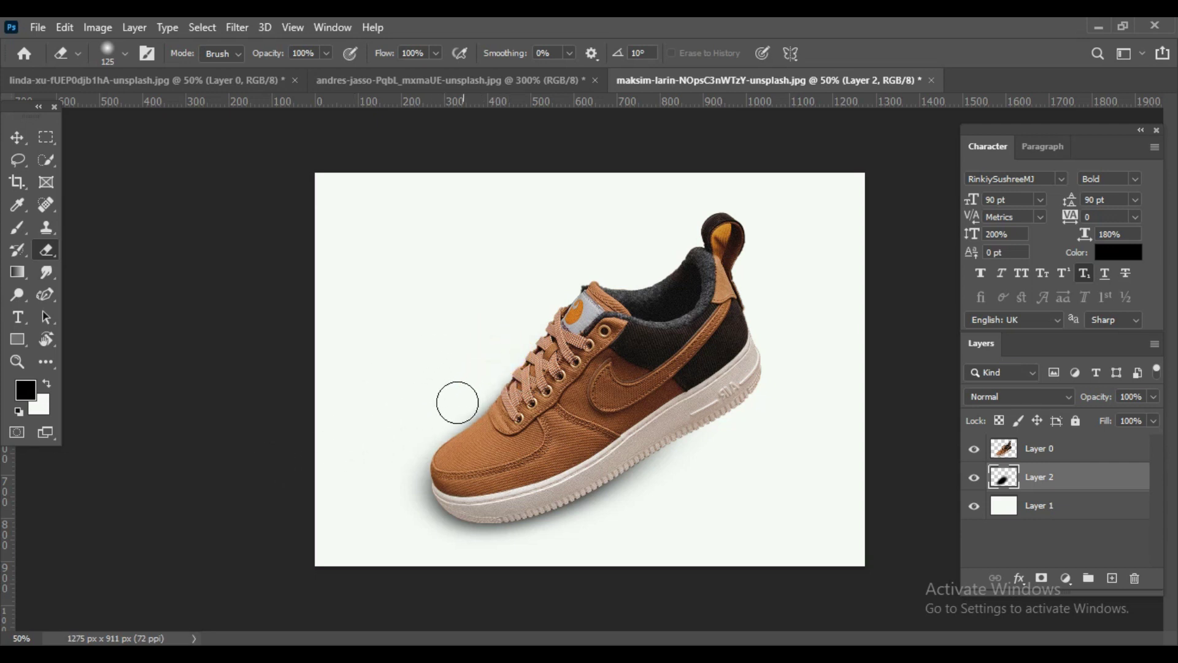
{"action": "left_click", "coordinate": [461, 563]}
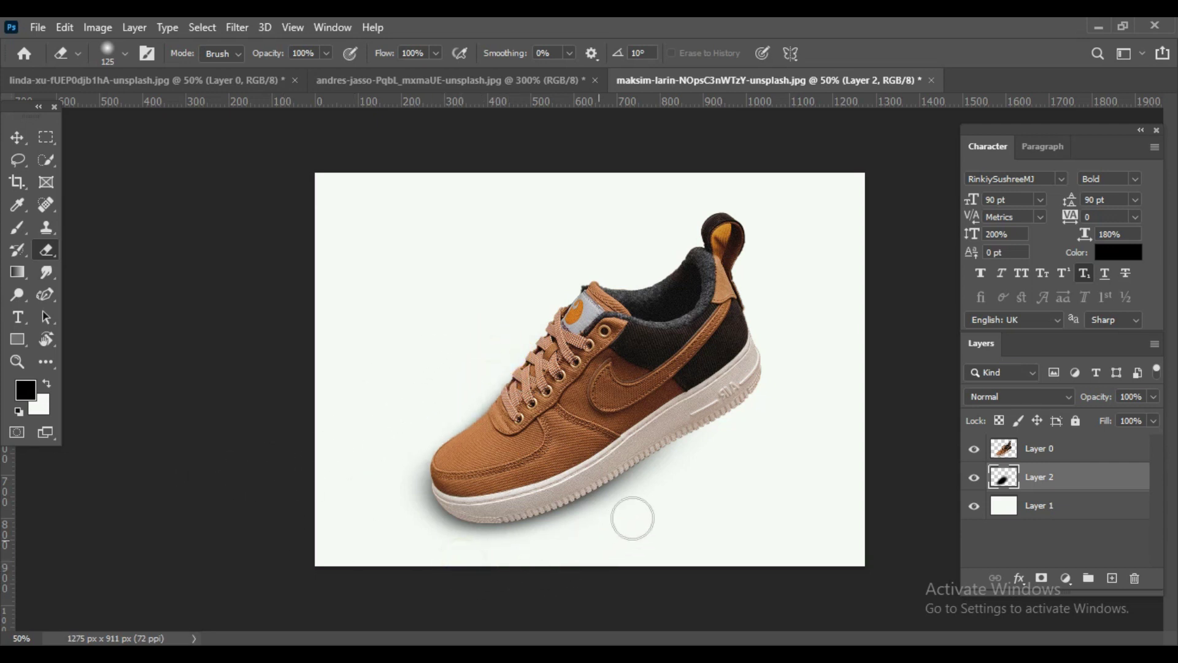
{"action": "left_click", "coordinate": [768, 445]}
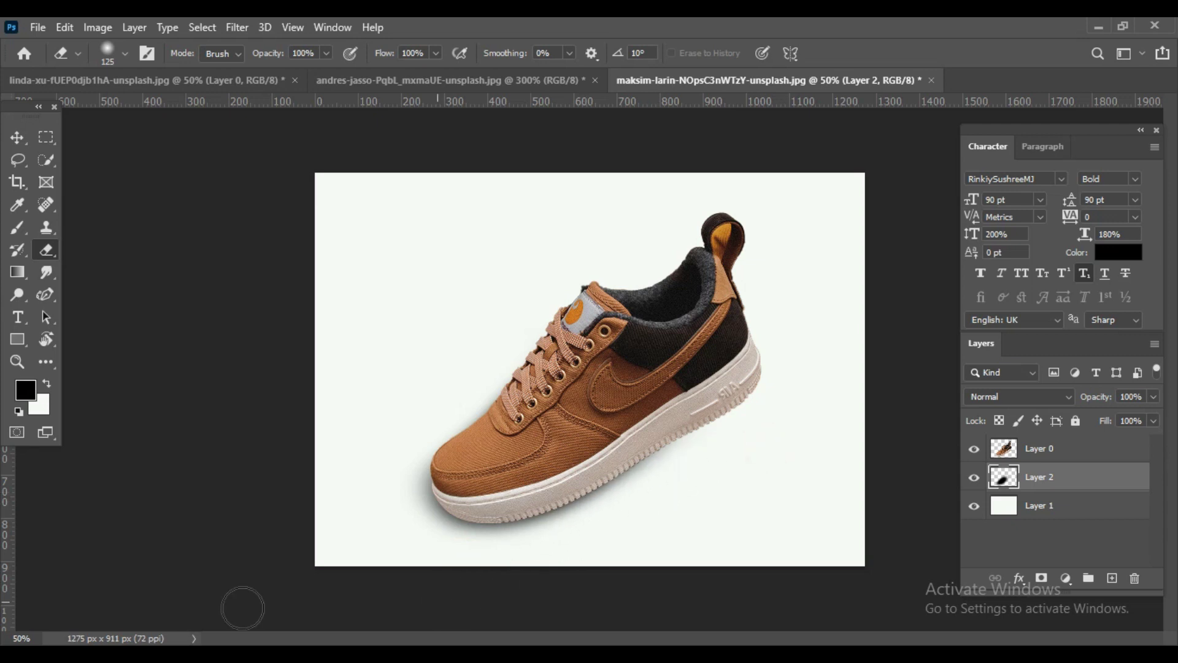
{"action": "key", "text": "ctrl+minus"}
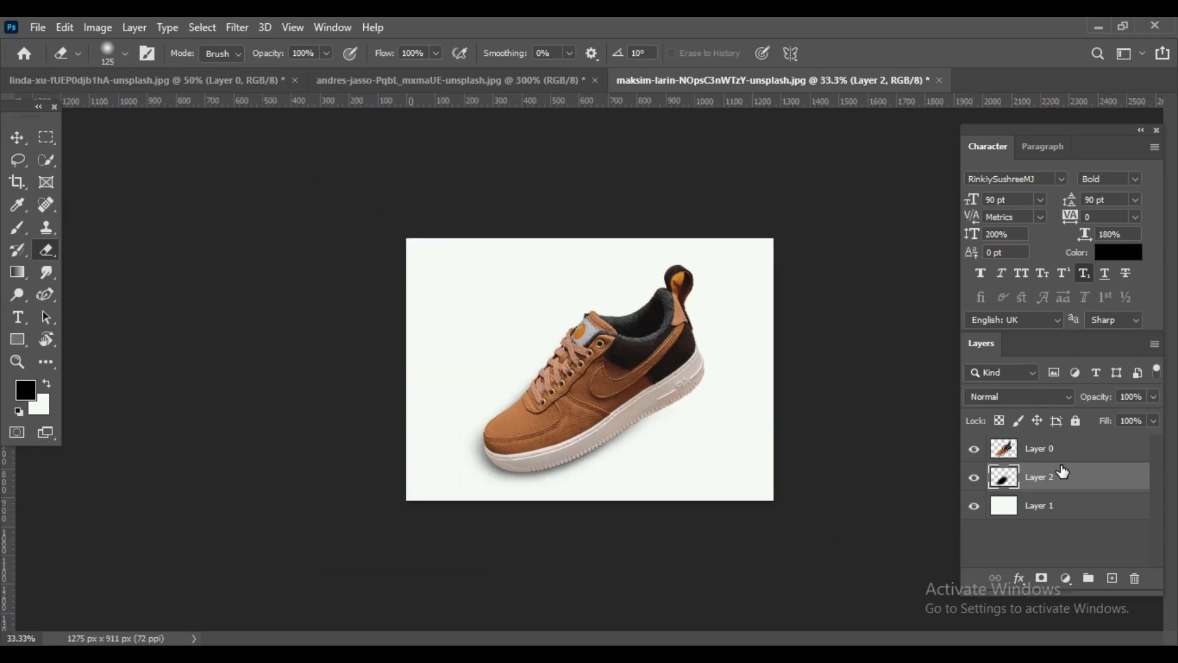